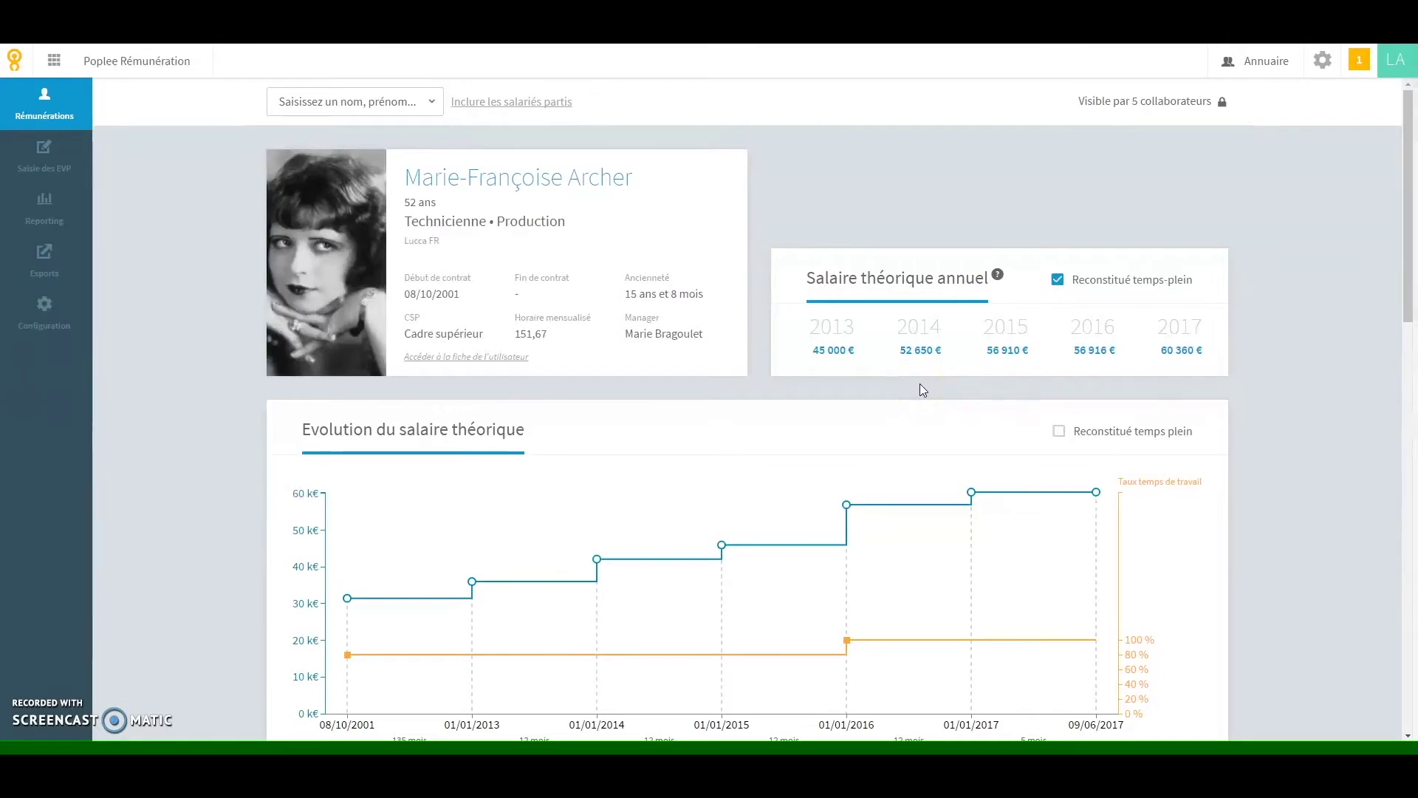
# Step: Examine the employee's theoretical salary evolution chart, viewing the salary breakdown and working-time rate for the successive periods
pyautogui.moveTo(991, 352)
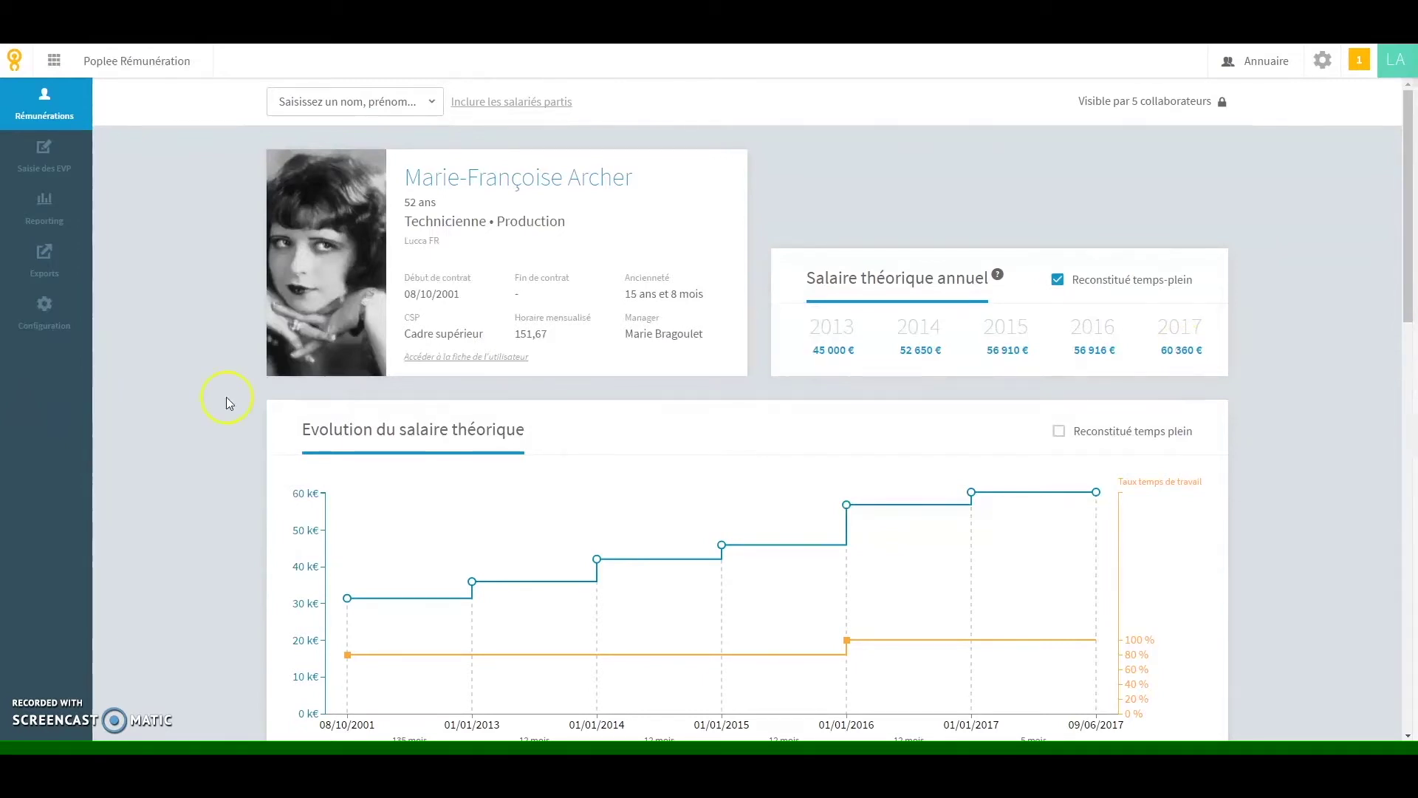
pyautogui.scroll(-1, 227, 399)
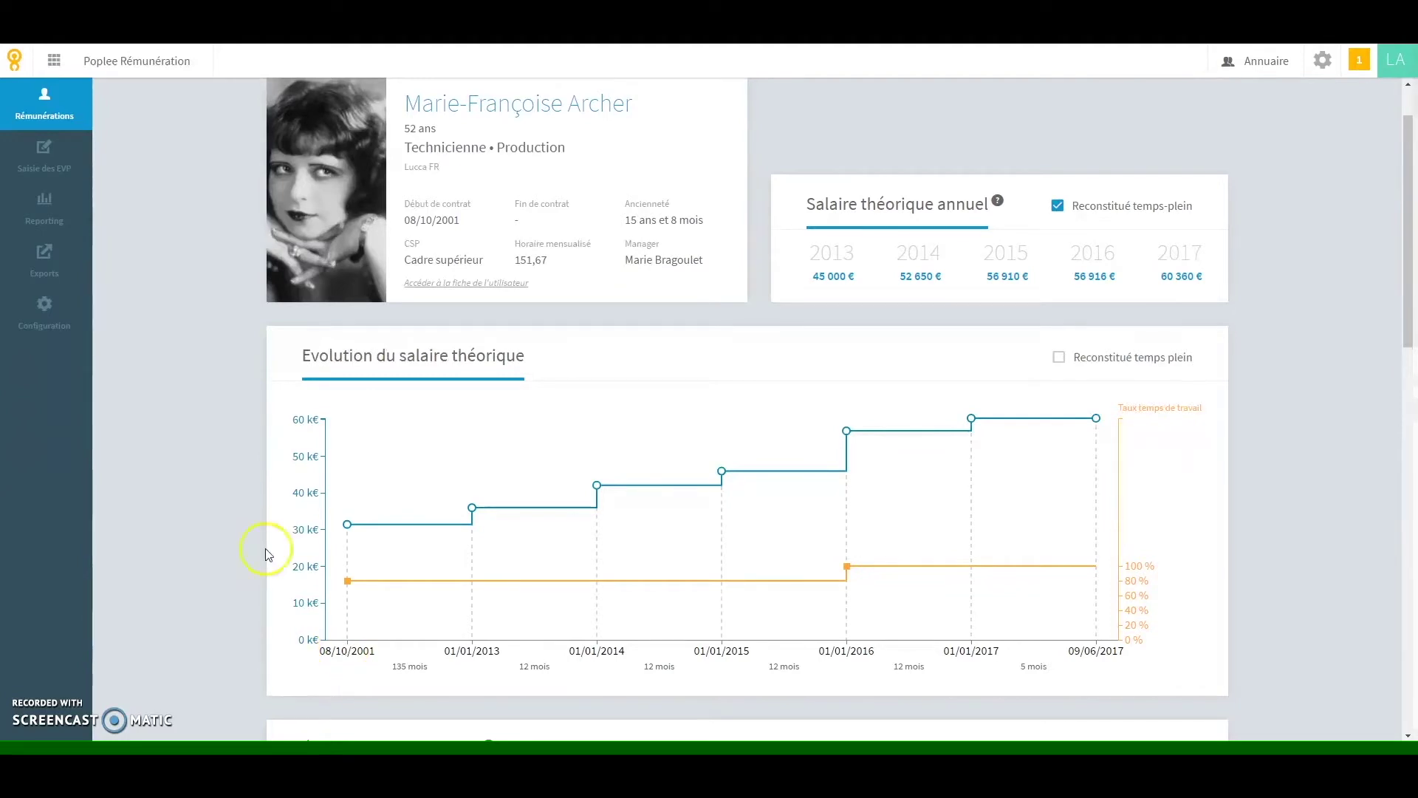
pyautogui.moveTo(495, 529)
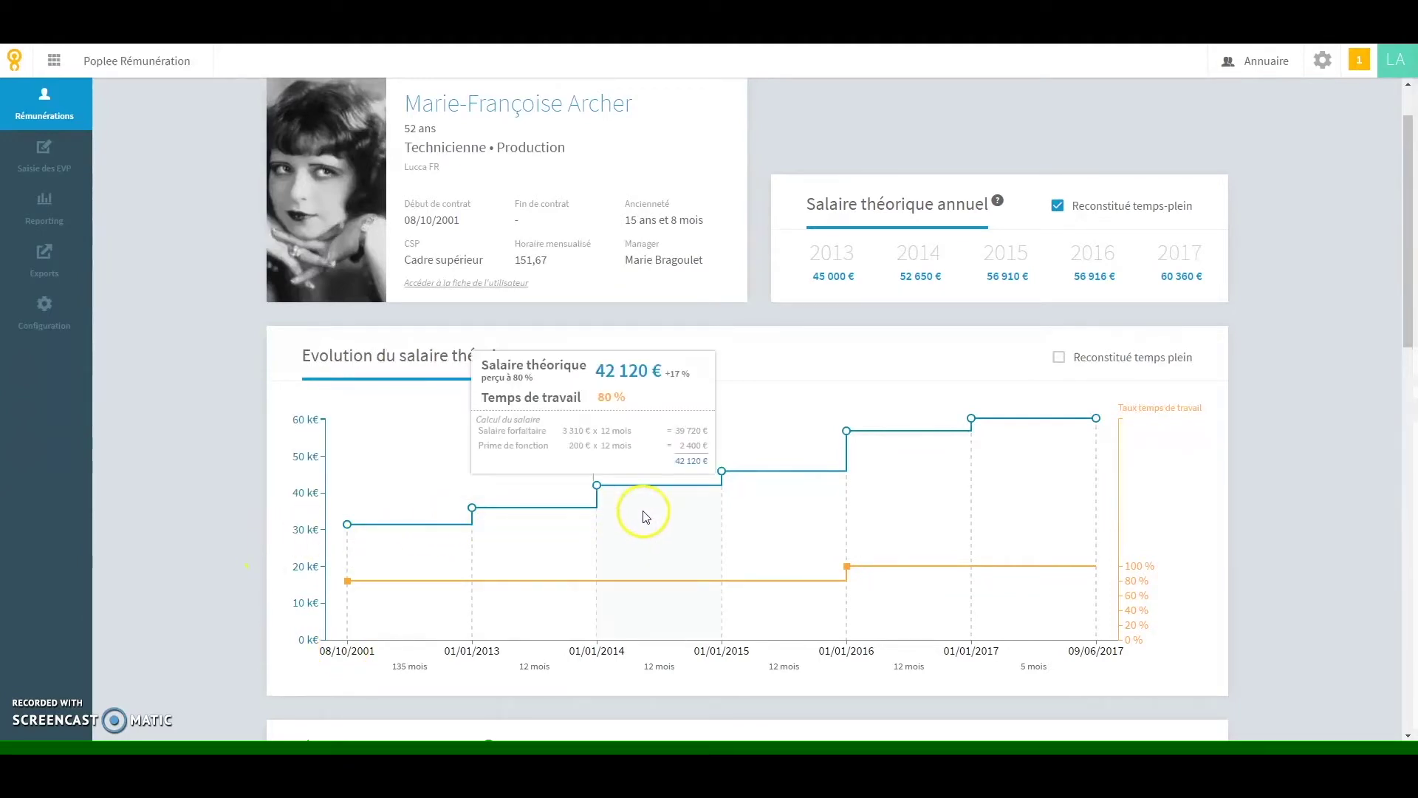
pyautogui.moveTo(893, 491)
pyautogui.moveTo(1012, 486)
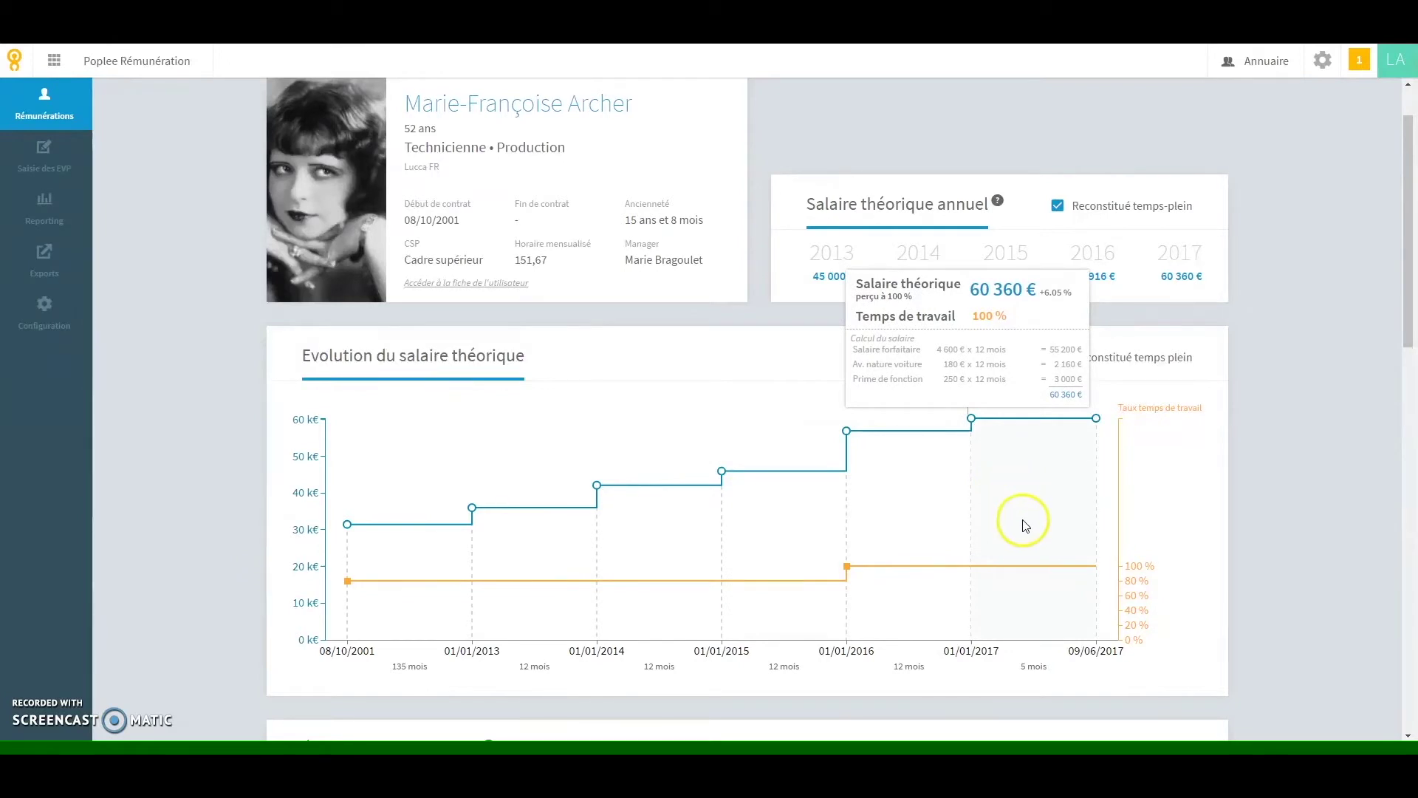
pyautogui.moveTo(880, 577)
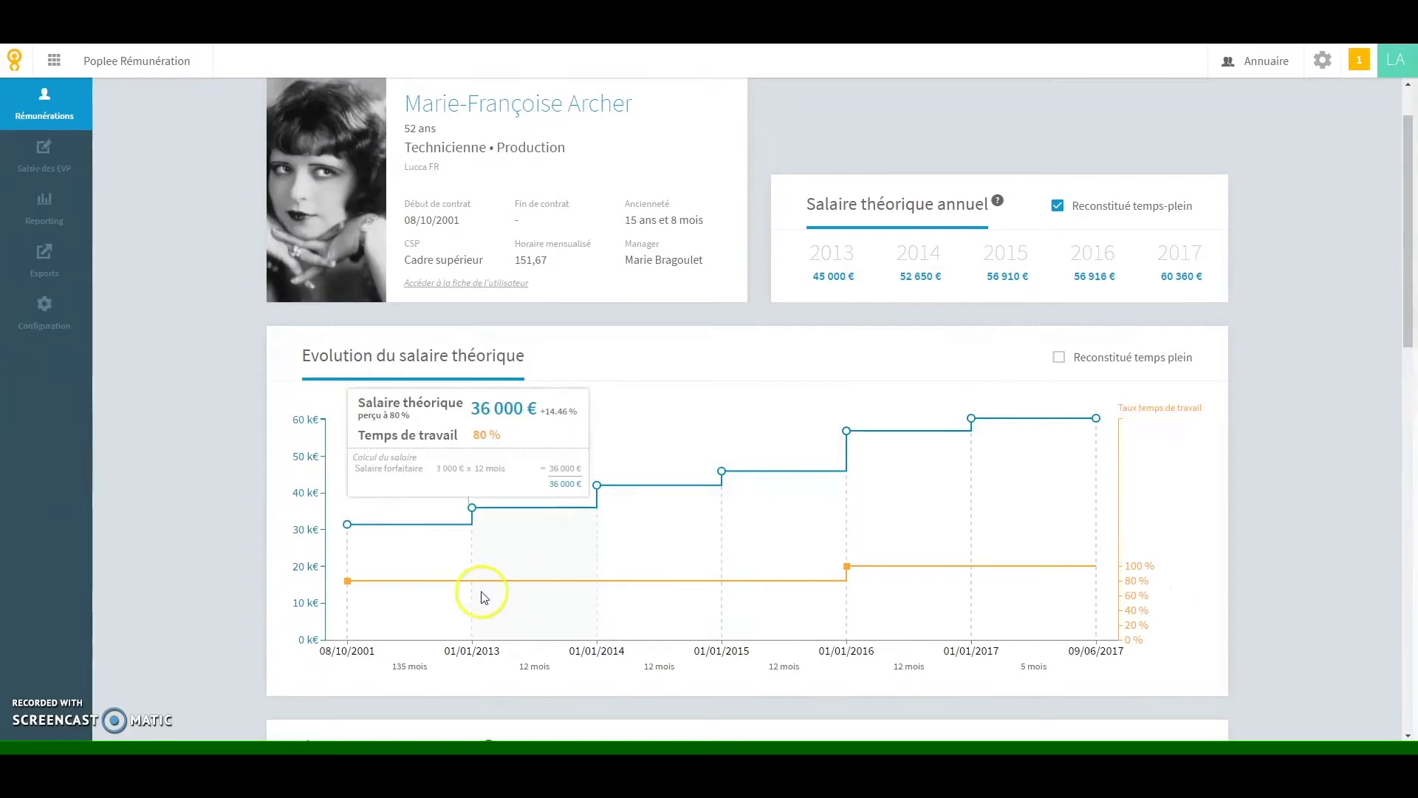
pyautogui.moveTo(427, 599)
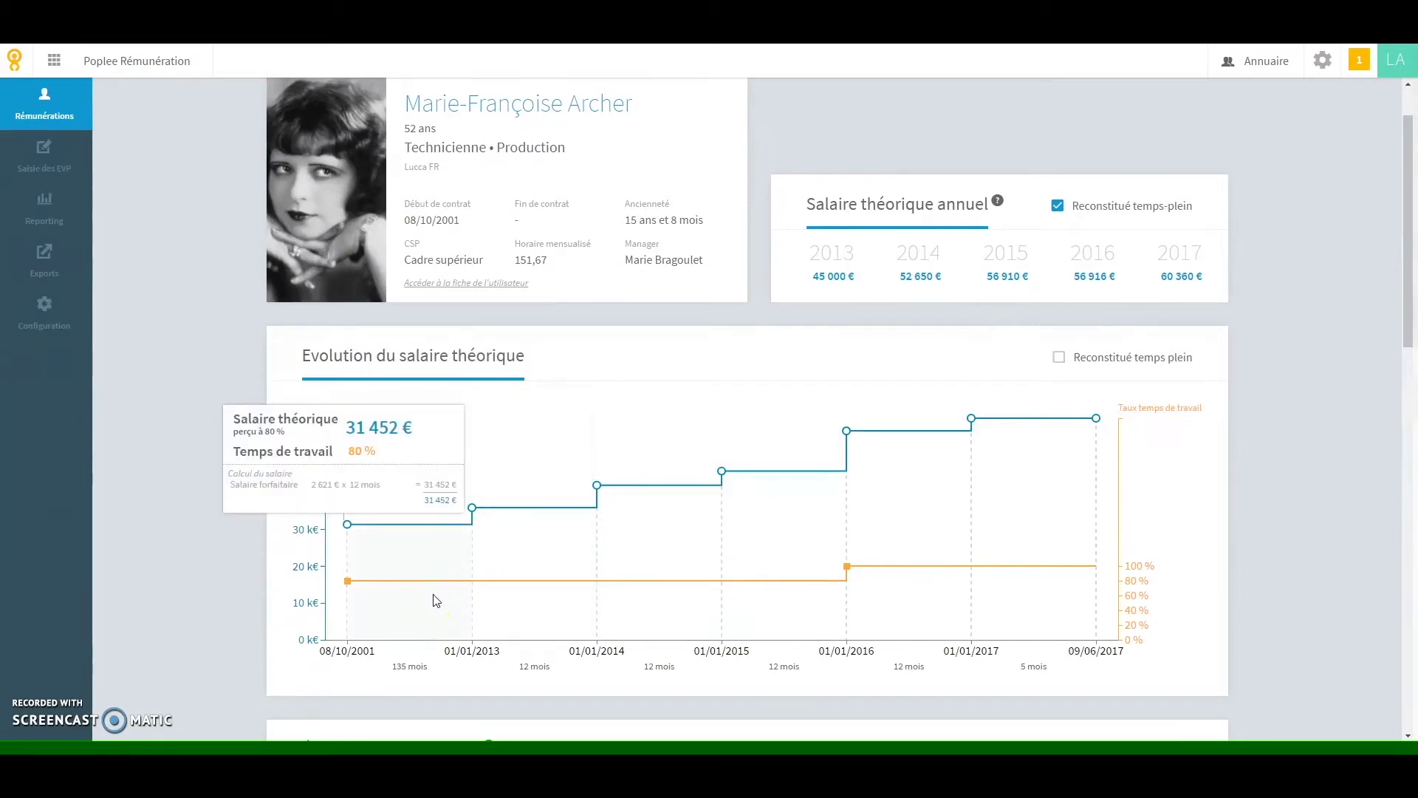
pyautogui.moveTo(1061, 520)
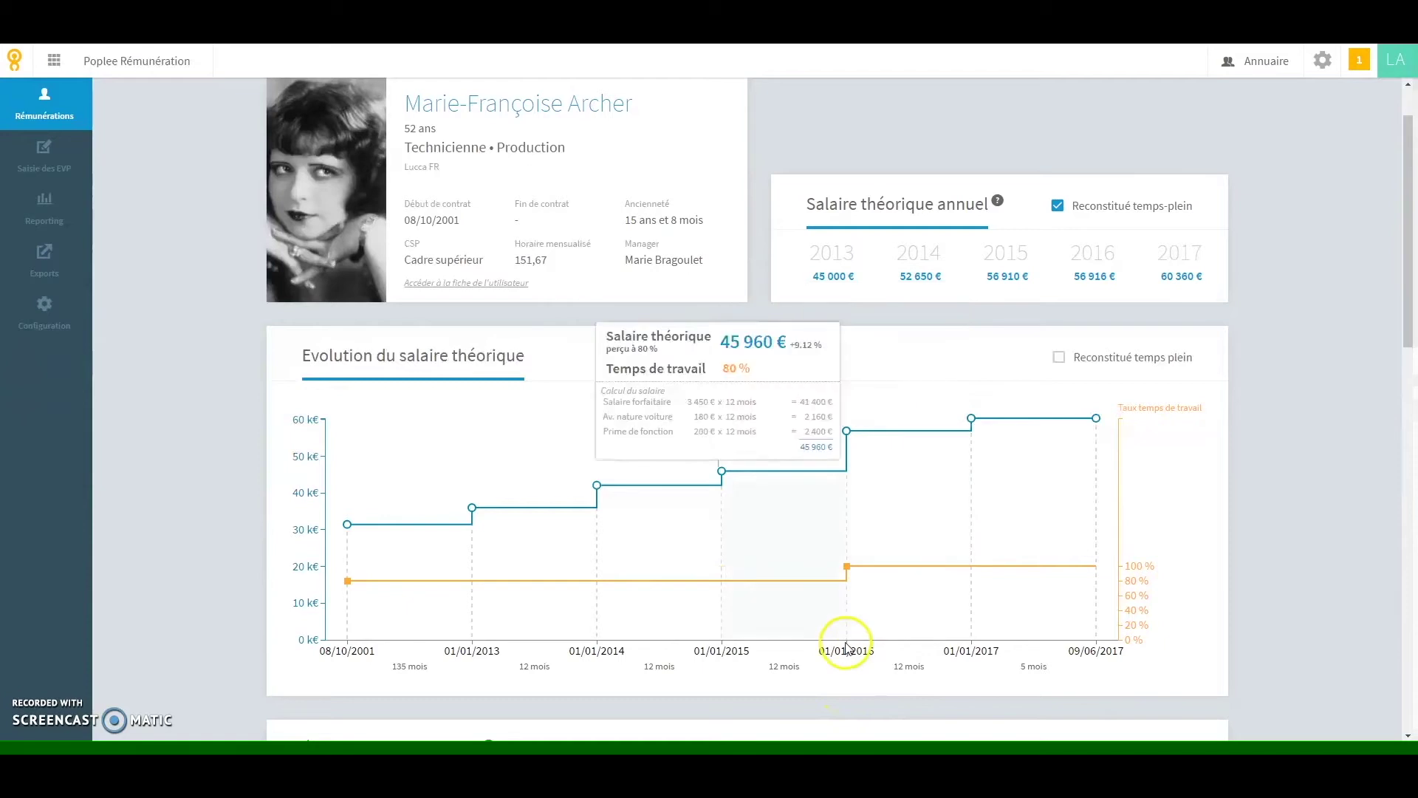
pyautogui.moveTo(801, 613)
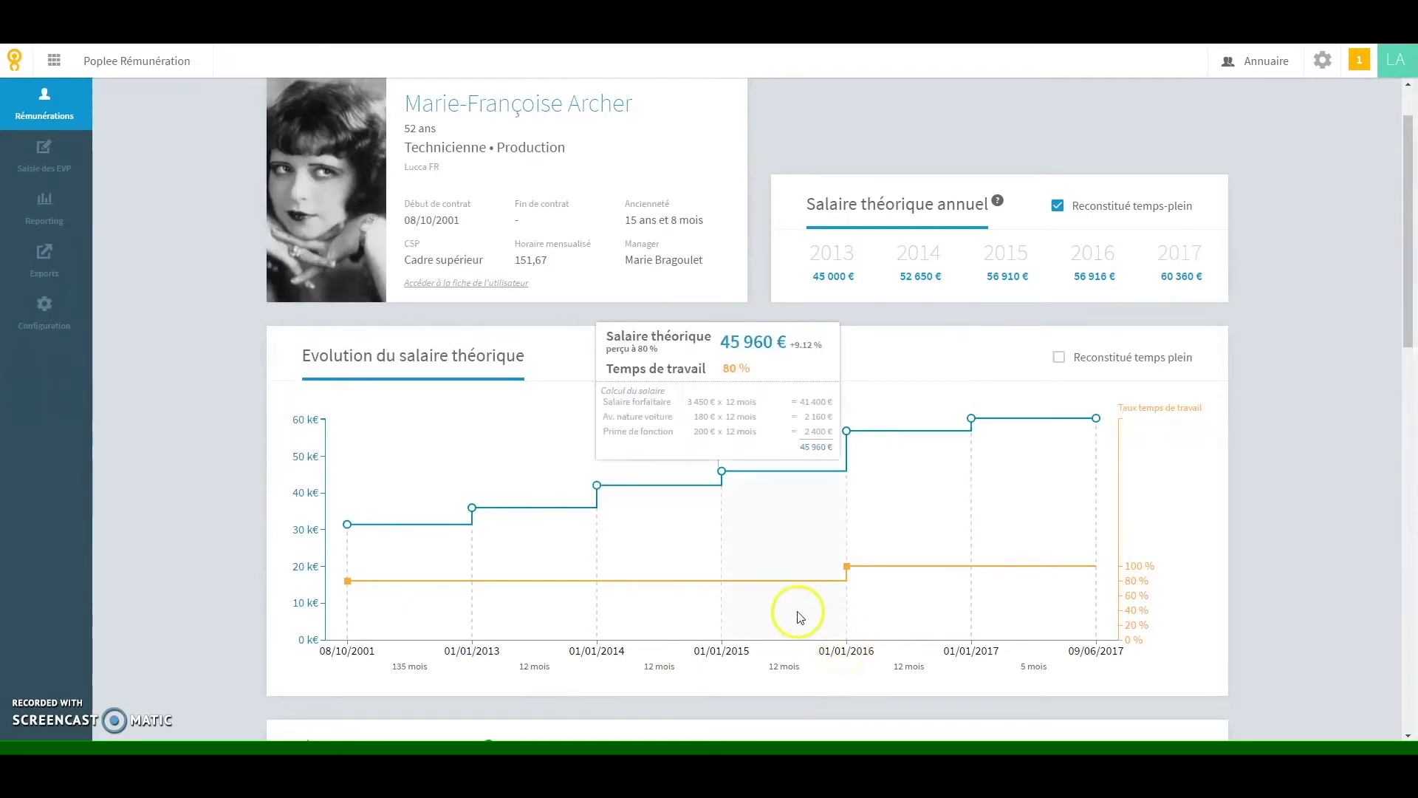
pyautogui.moveTo(885, 610)
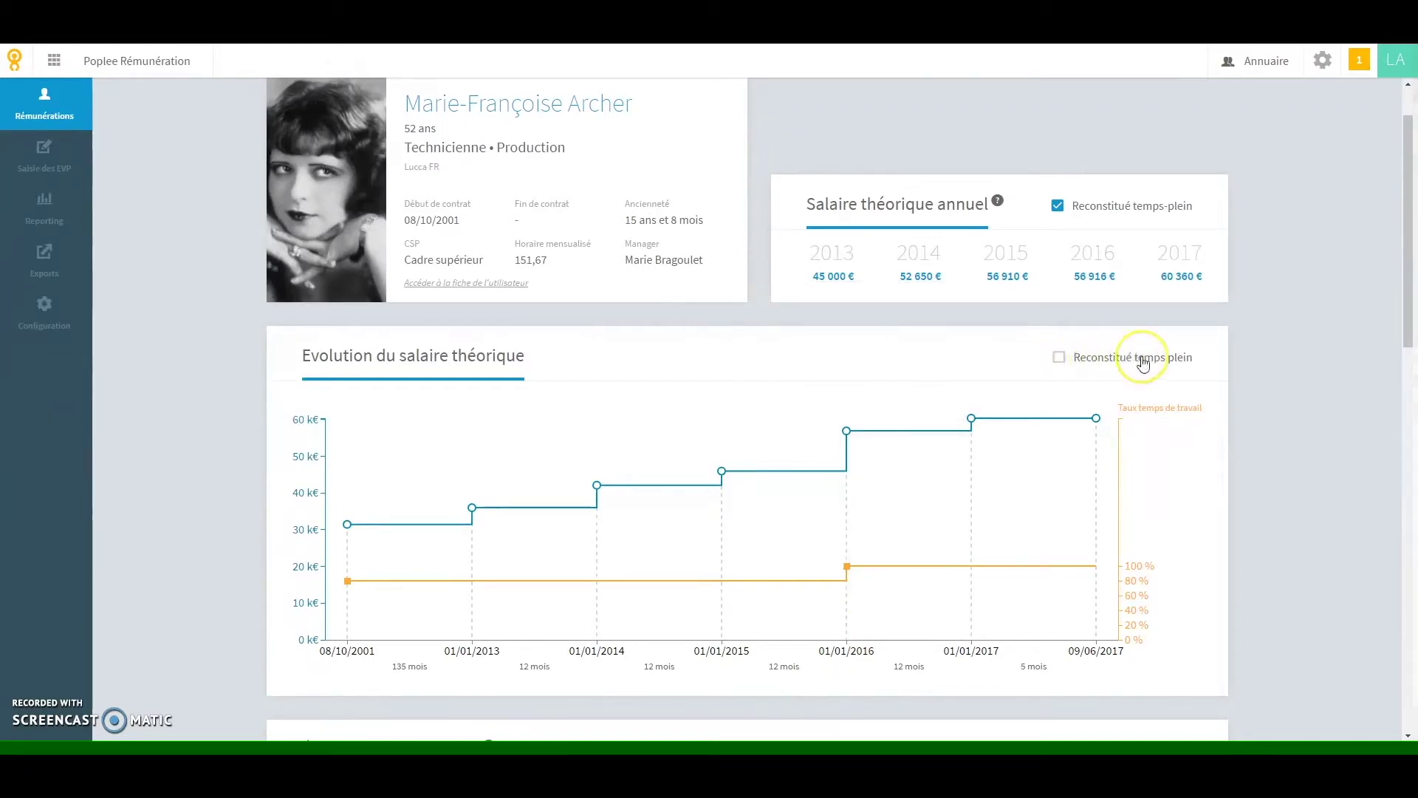
# Step: Show the theoretical salary evolution chart as full-time equivalent and inspect the breakdown for the 2016 period
pyautogui.click(1058, 357)
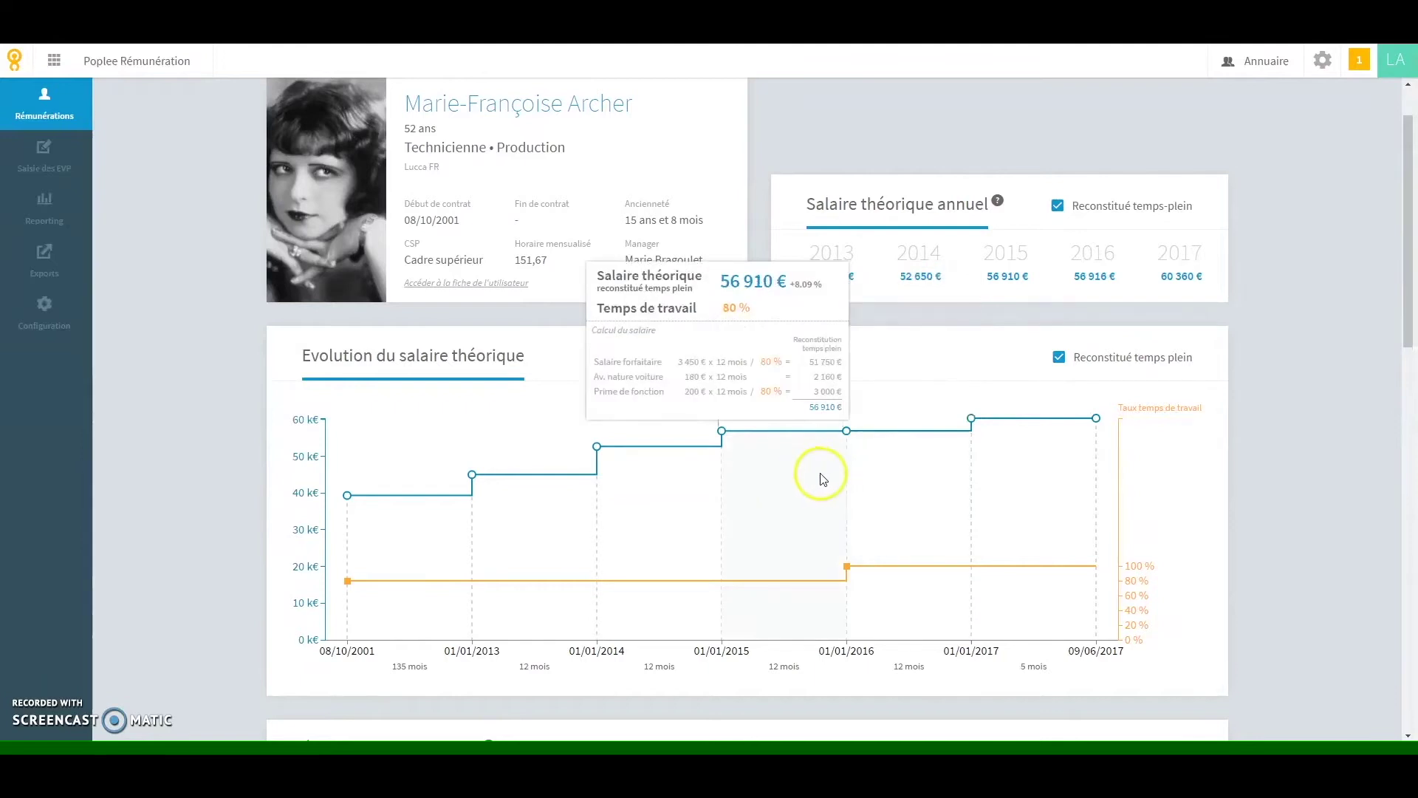
pyautogui.click(878, 477)
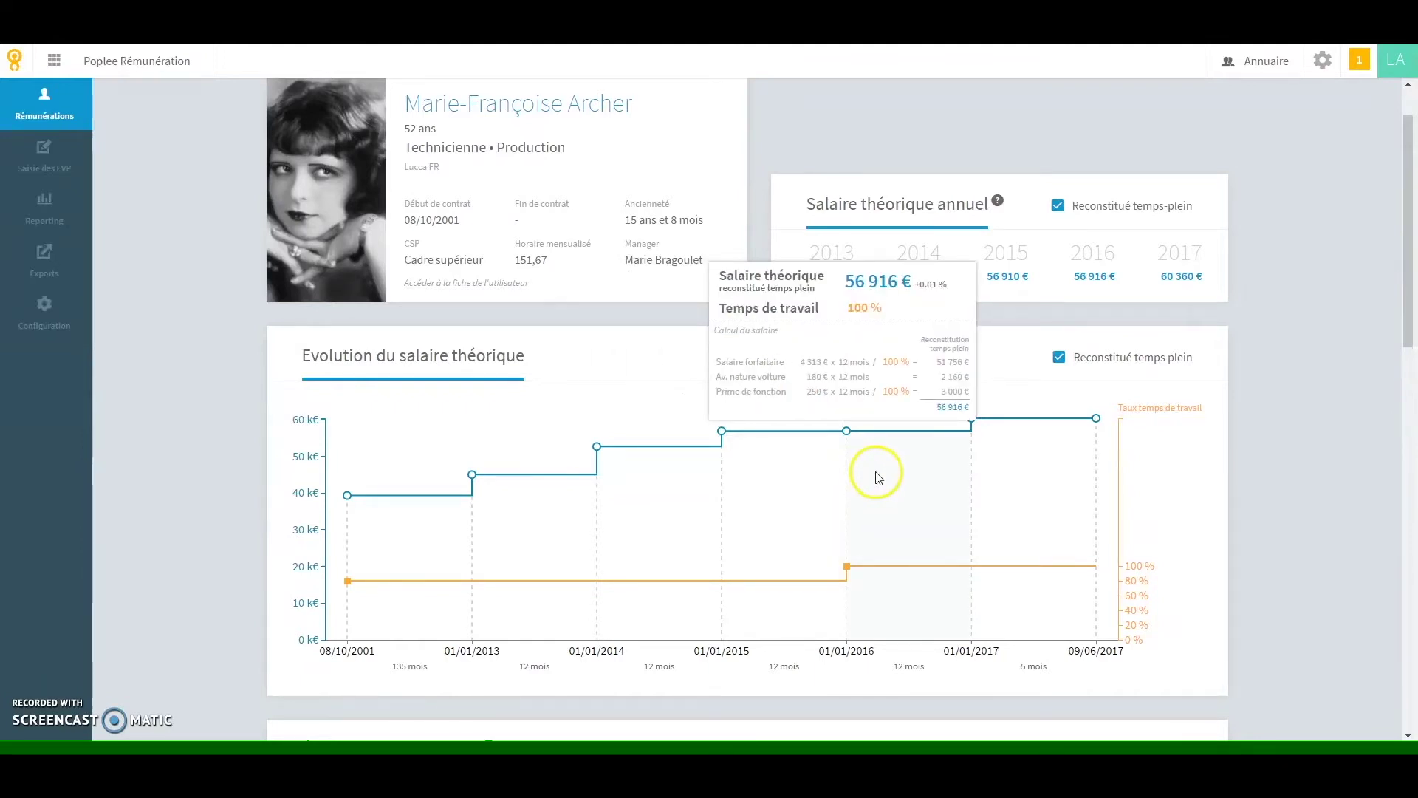
# Step: Examine the monthly actual salary chart, viewing the July 2016 detail and toggling the Fixe series off and on
pyautogui.scroll(-2, 222, 535)
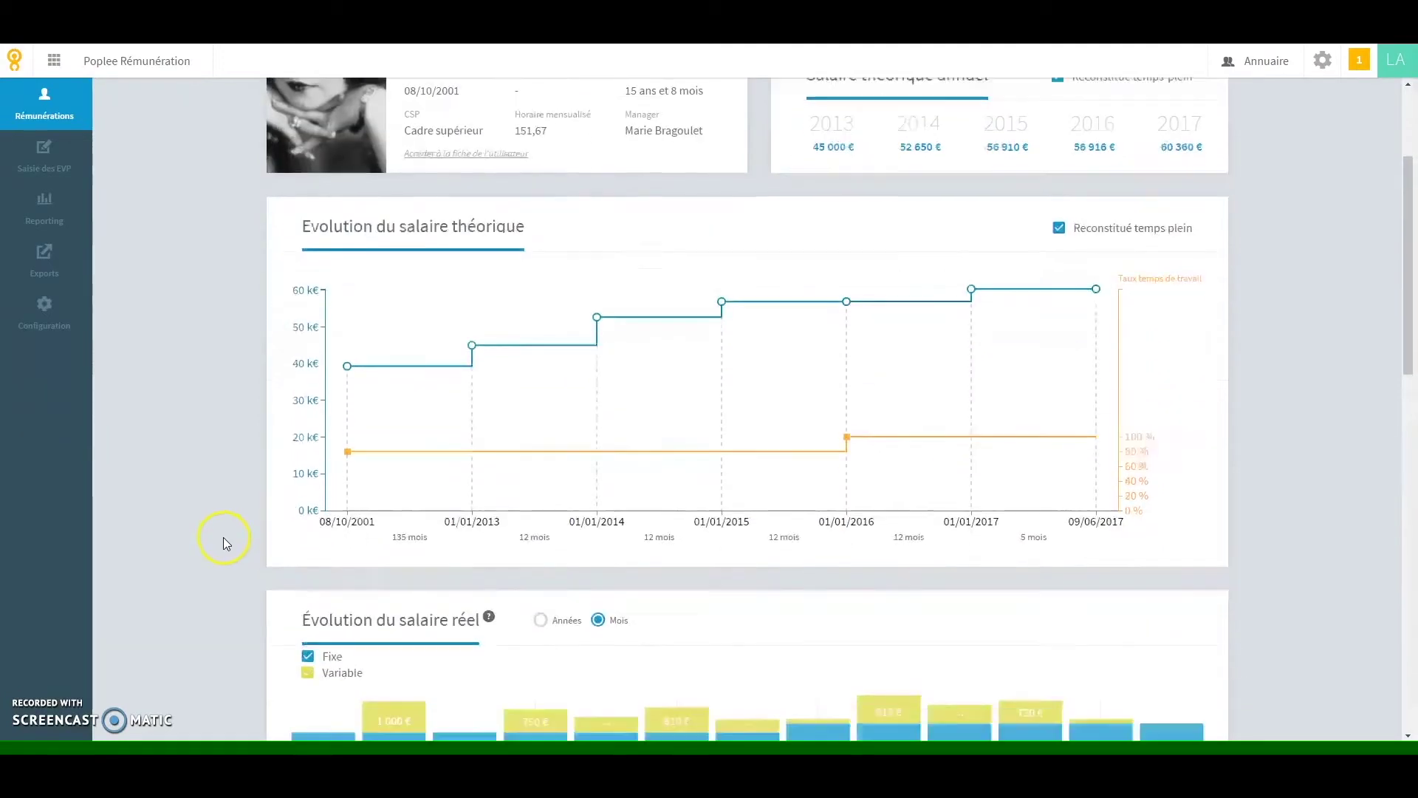
pyautogui.scroll(-3, 223, 538)
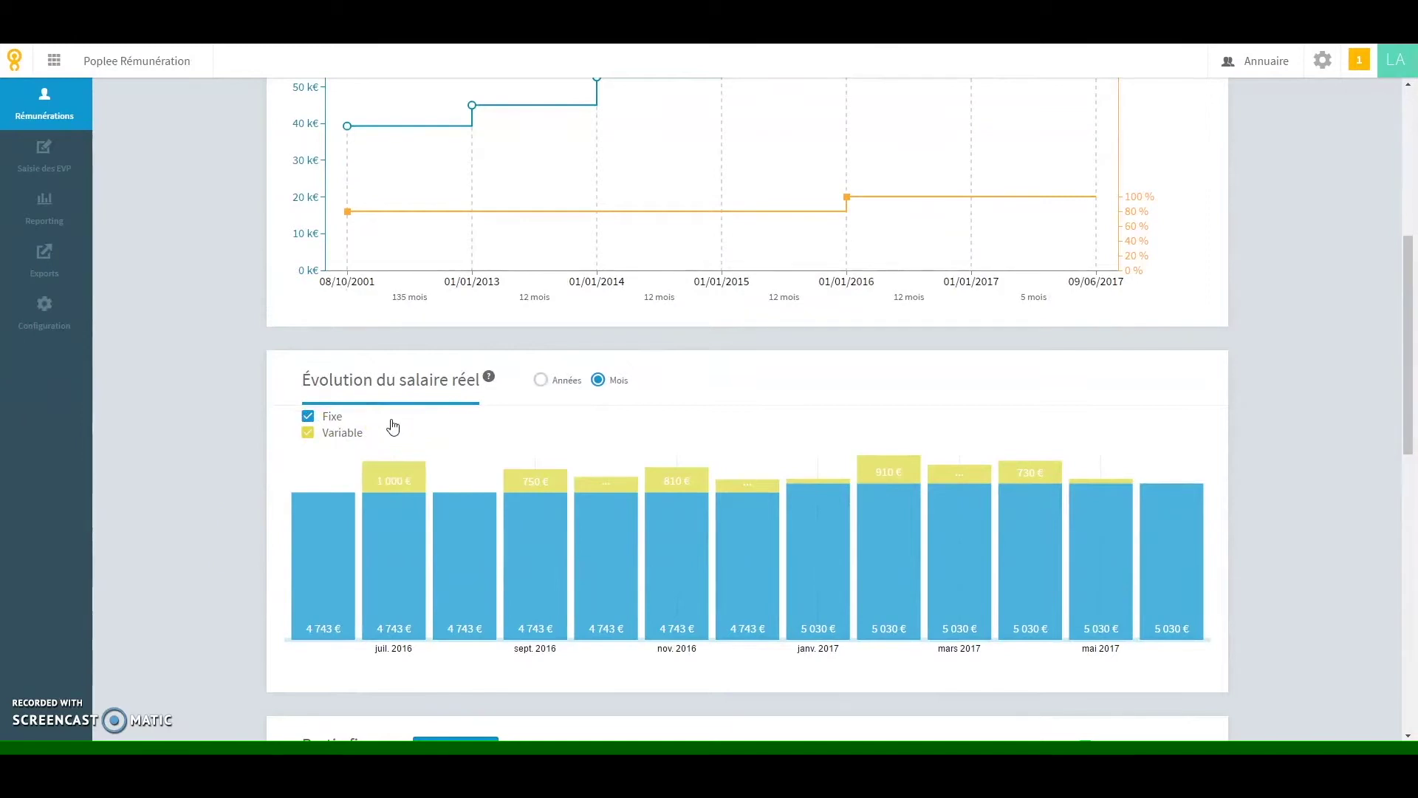
pyautogui.moveTo(389, 521)
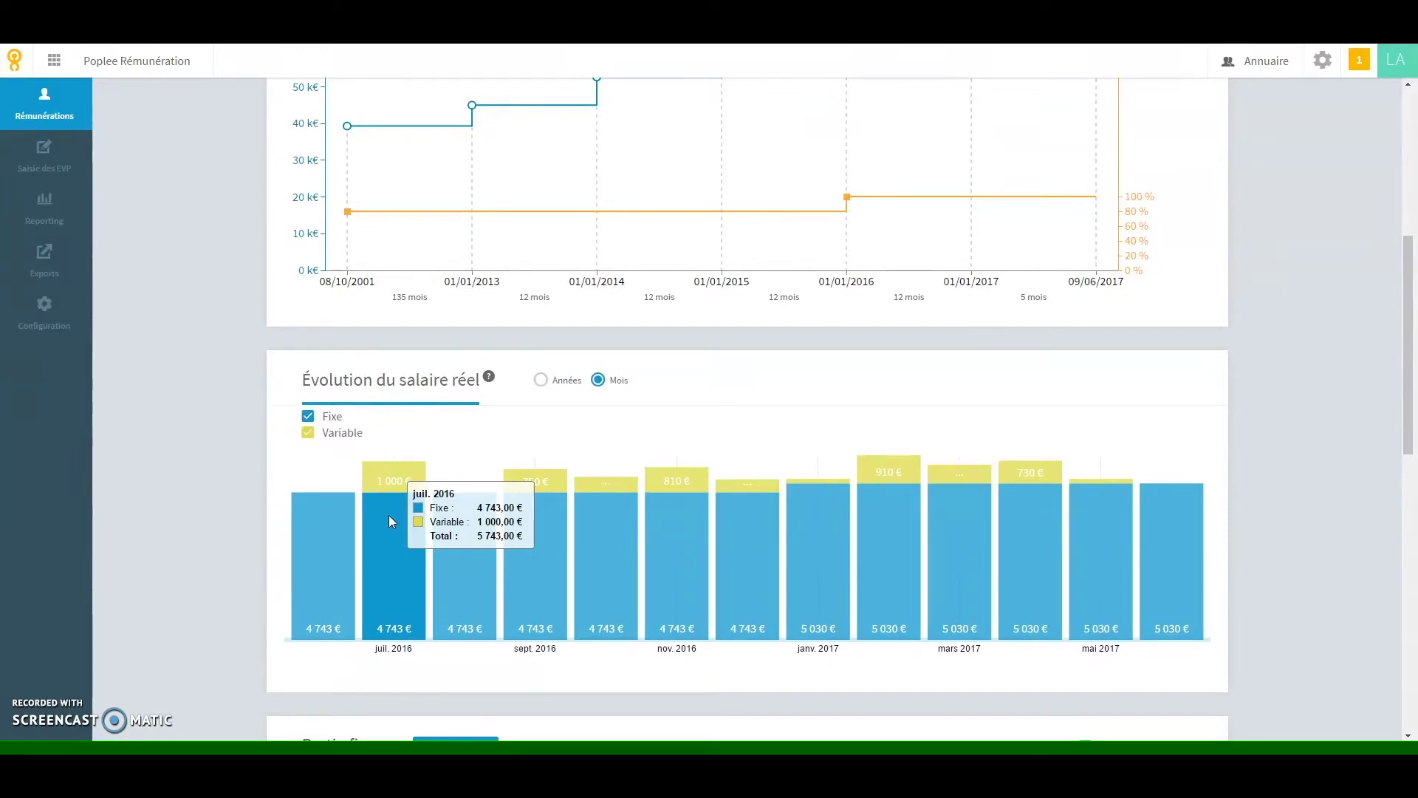
pyautogui.click(308, 418)
pyautogui.click(308, 421)
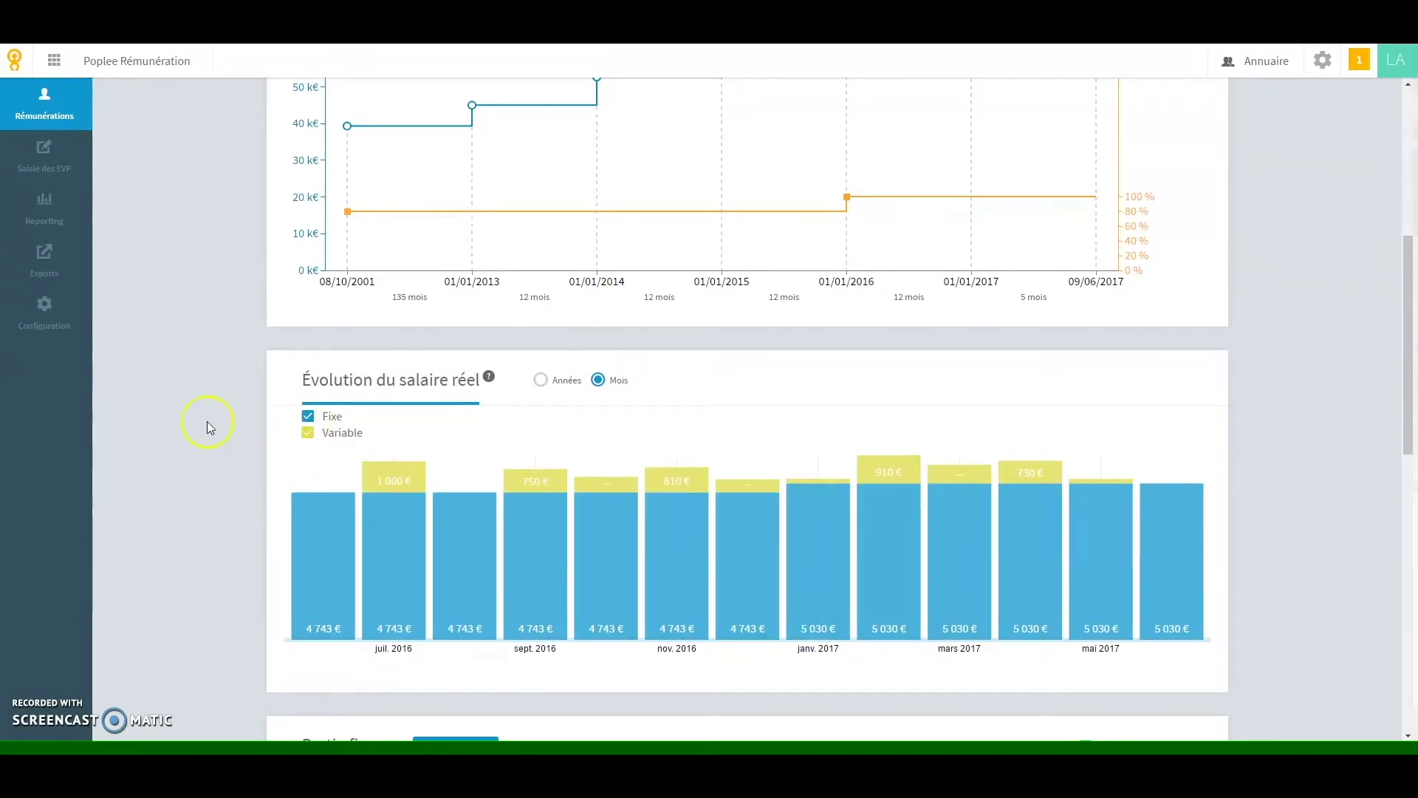
# Step: Add a new Salaire forfaitaire monthly amount of 4900 starting 01/07/2017 and save it
pyautogui.scroll(-6, 207, 422)
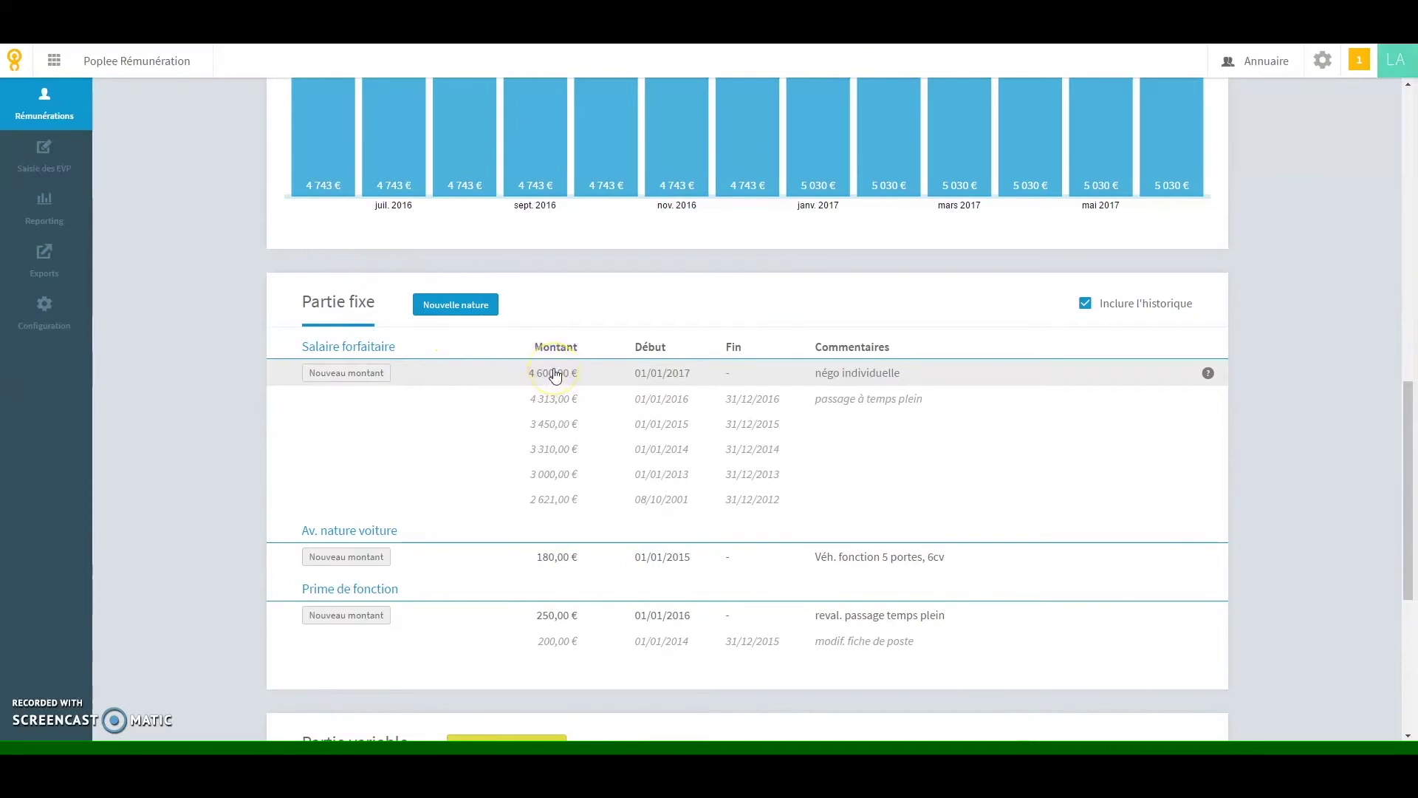
pyautogui.click(363, 375)
pyautogui.click(583, 202)
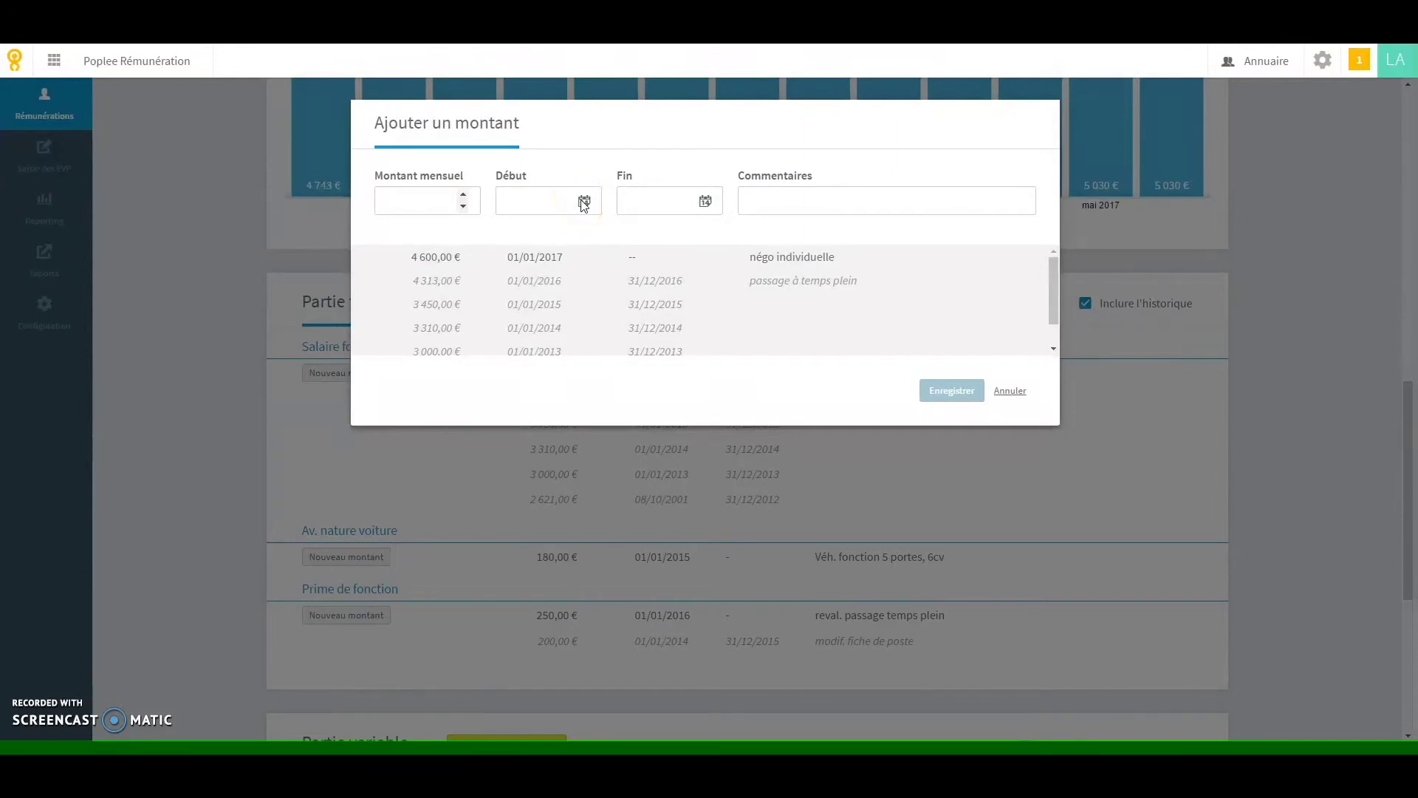
pyautogui.write('4900')
pyautogui.click(584, 200)
pyautogui.click(761, 237)
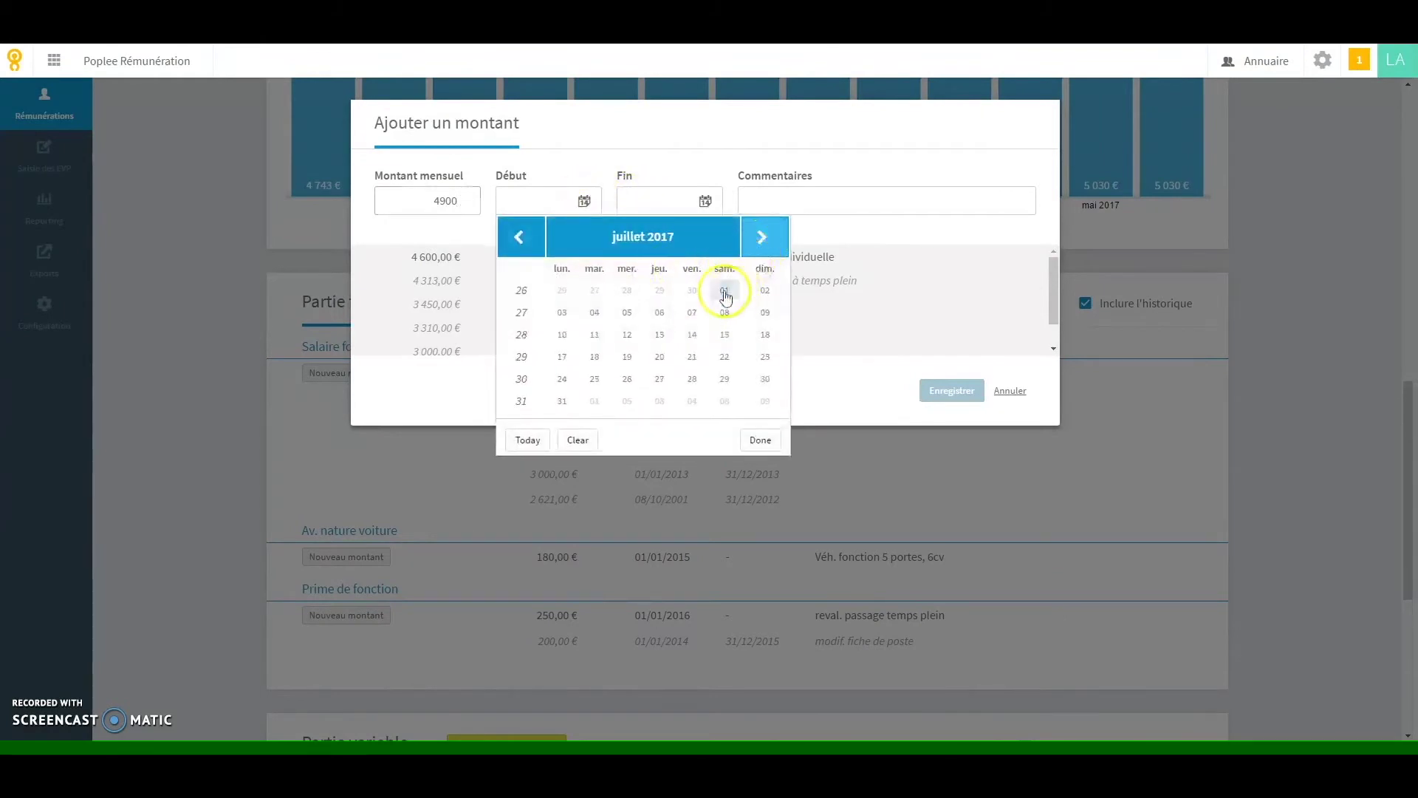
pyautogui.click(725, 291)
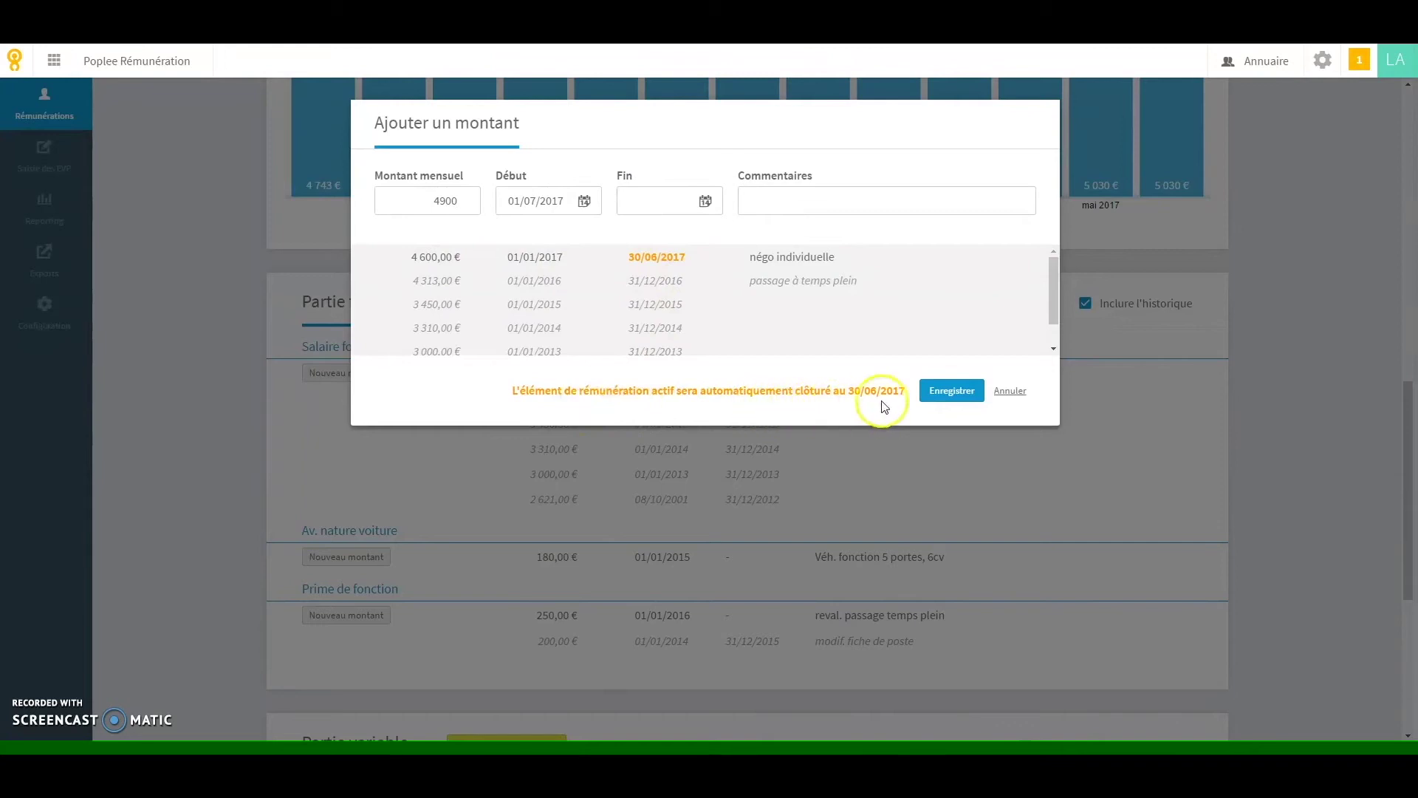
pyautogui.click(942, 395)
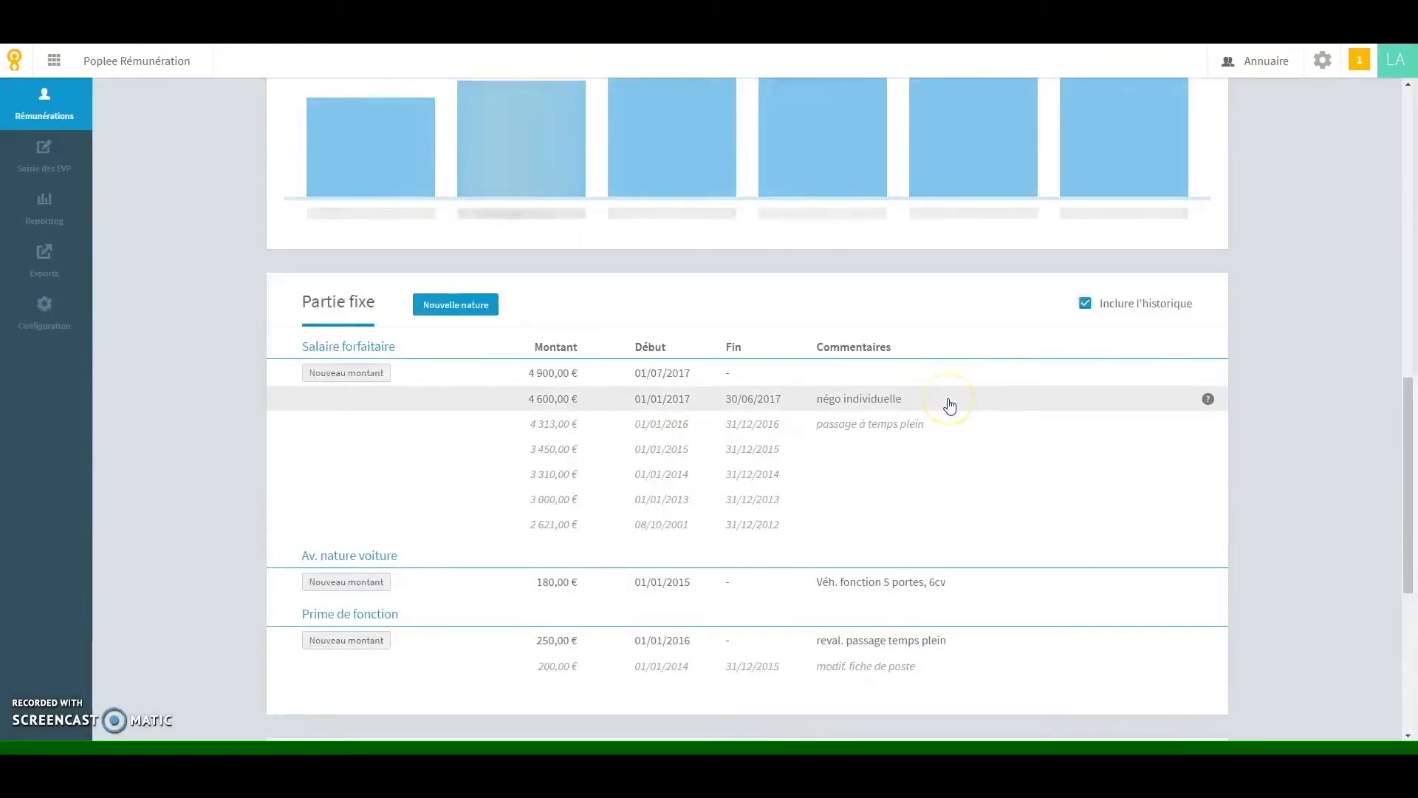
# Step: Review the employee's updated theoretical salary chart, viewing the calculation detail of the 01/07/2017 point, and look through the rest of the record
pyautogui.scroll(7, 949, 406)
pyautogui.scroll(2, 950, 406)
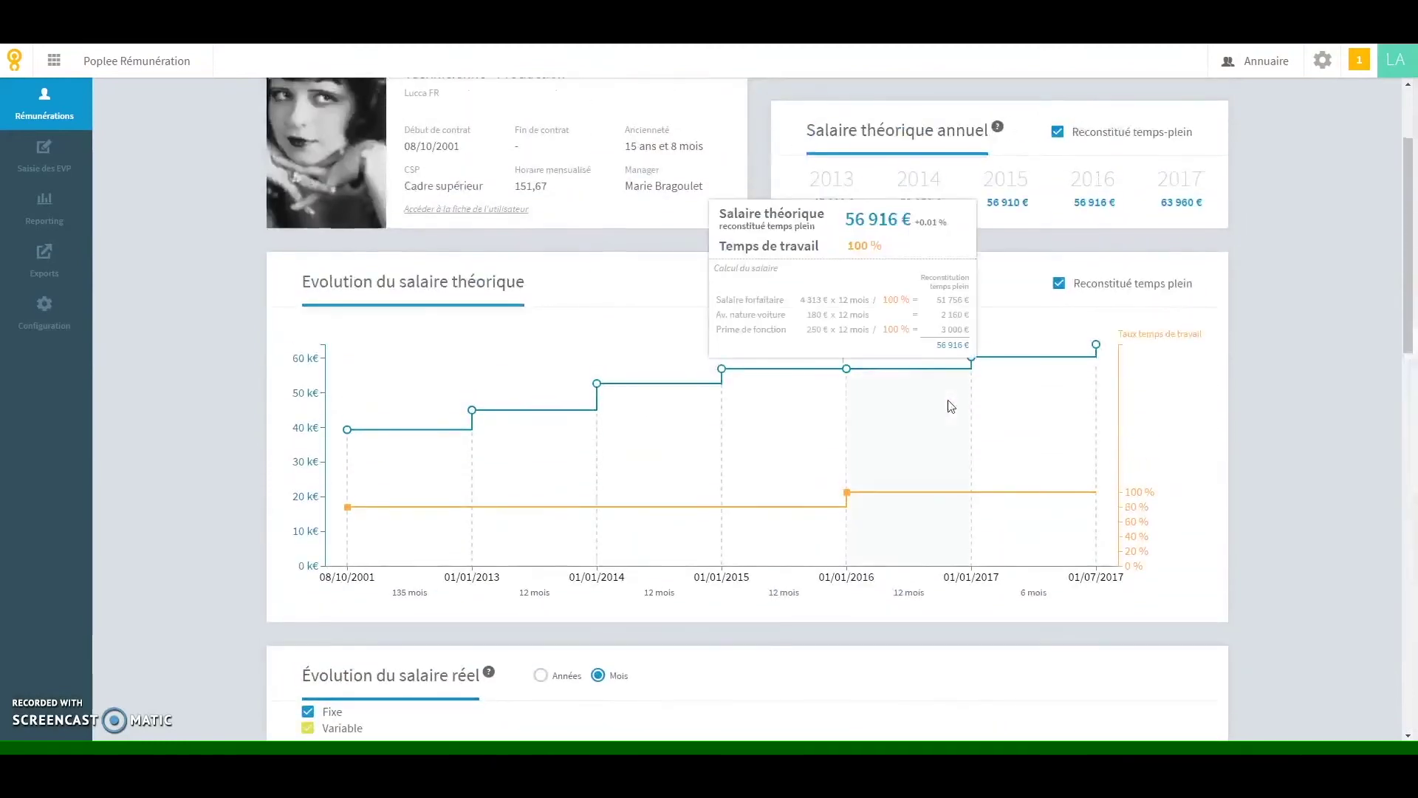
pyautogui.moveTo(985, 405)
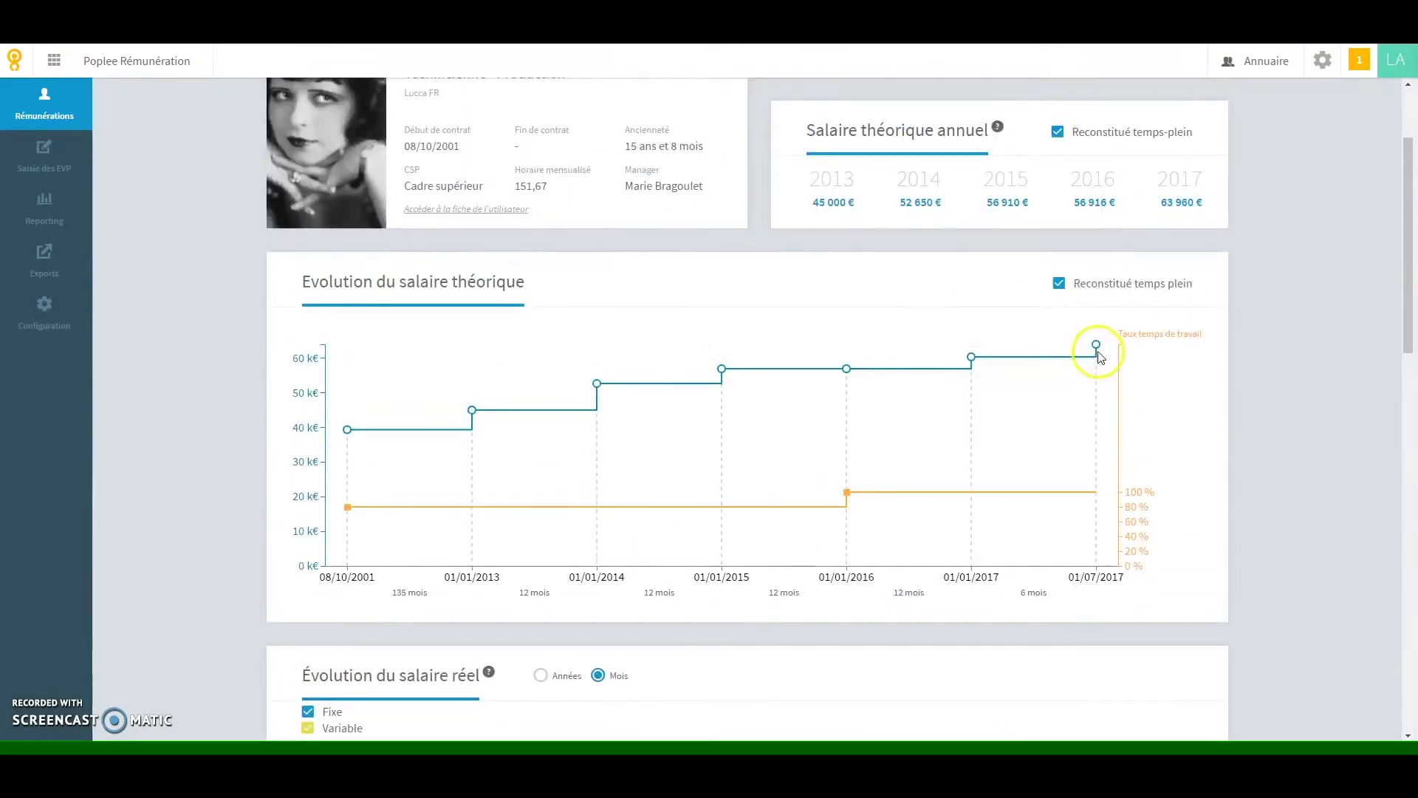
pyautogui.click(1097, 345)
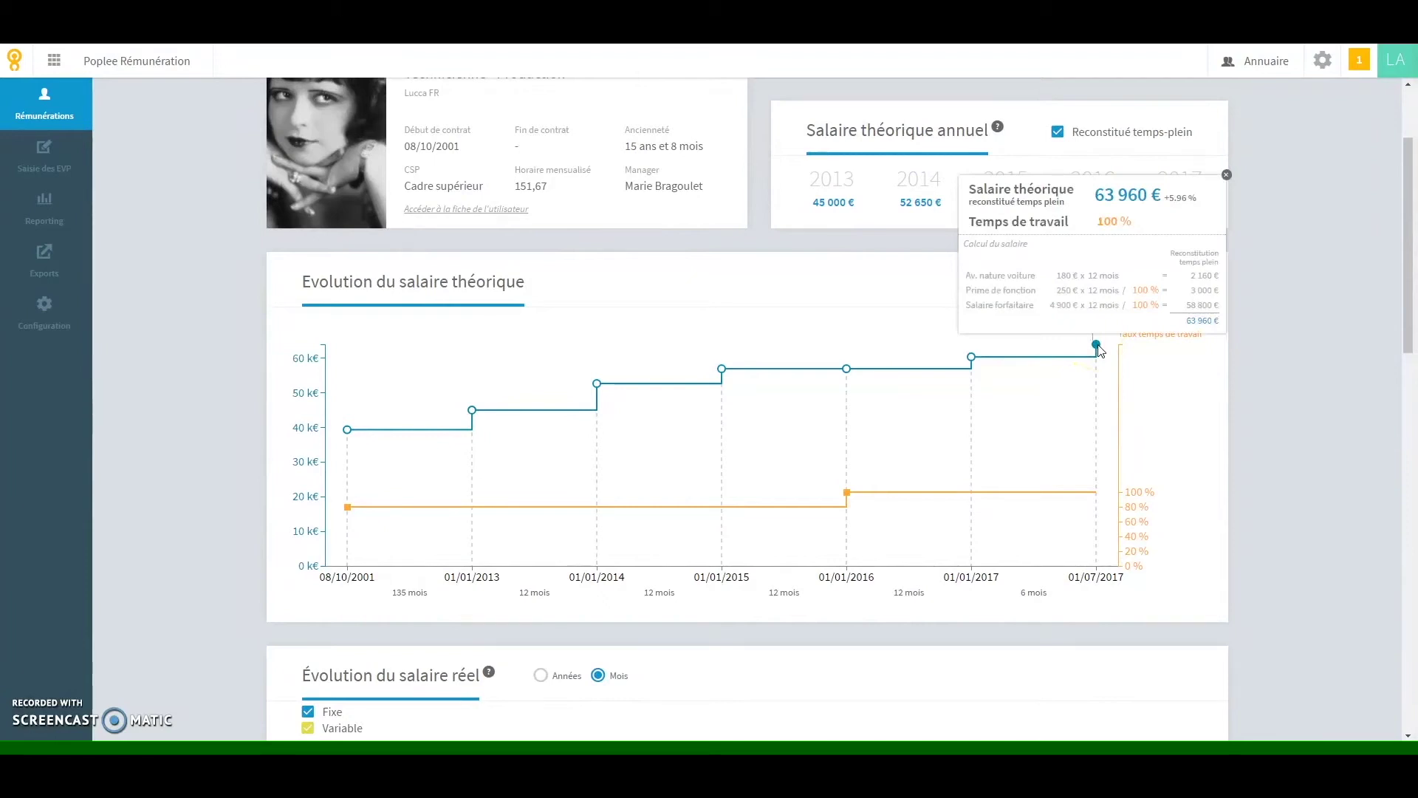
pyautogui.click(1088, 290)
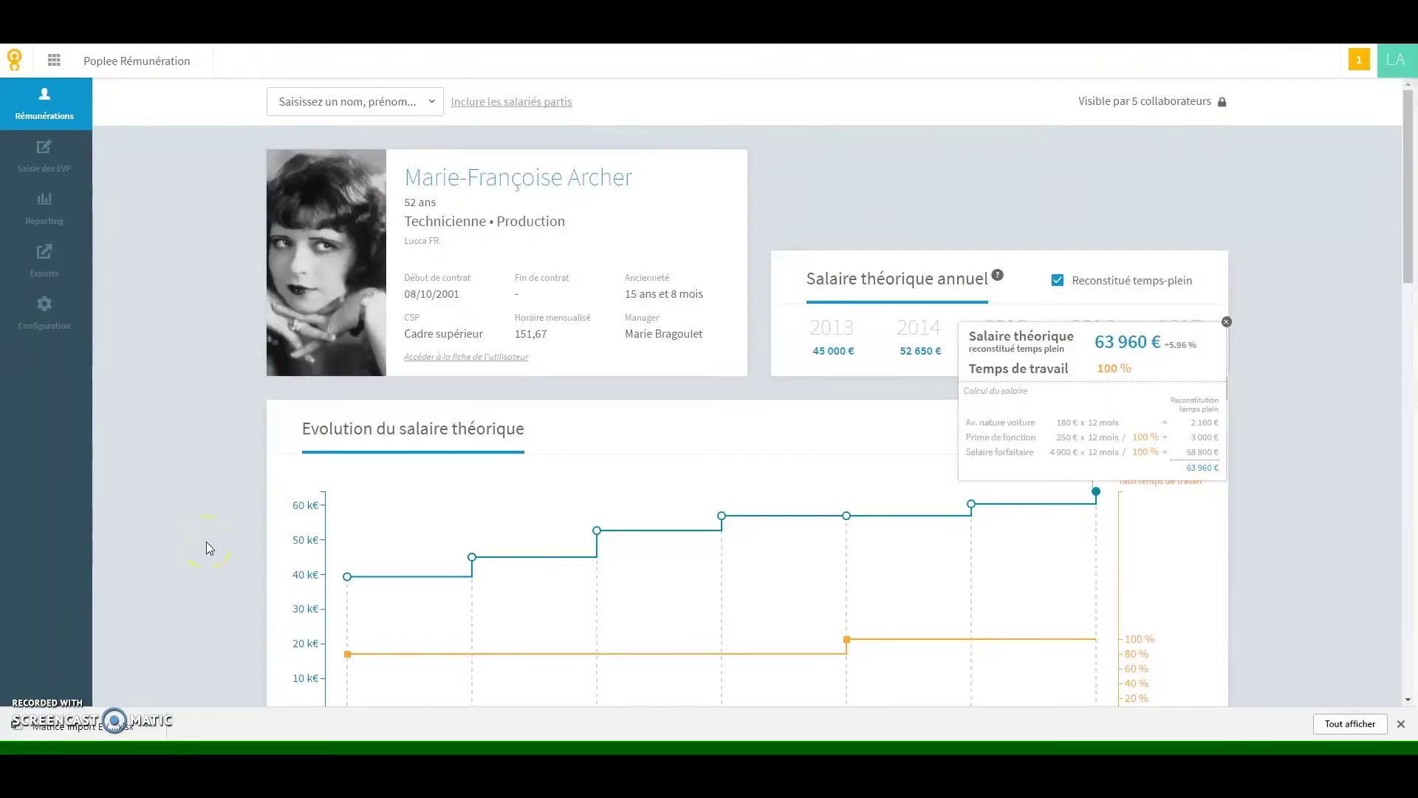
pyautogui.scroll(-8, 206, 543)
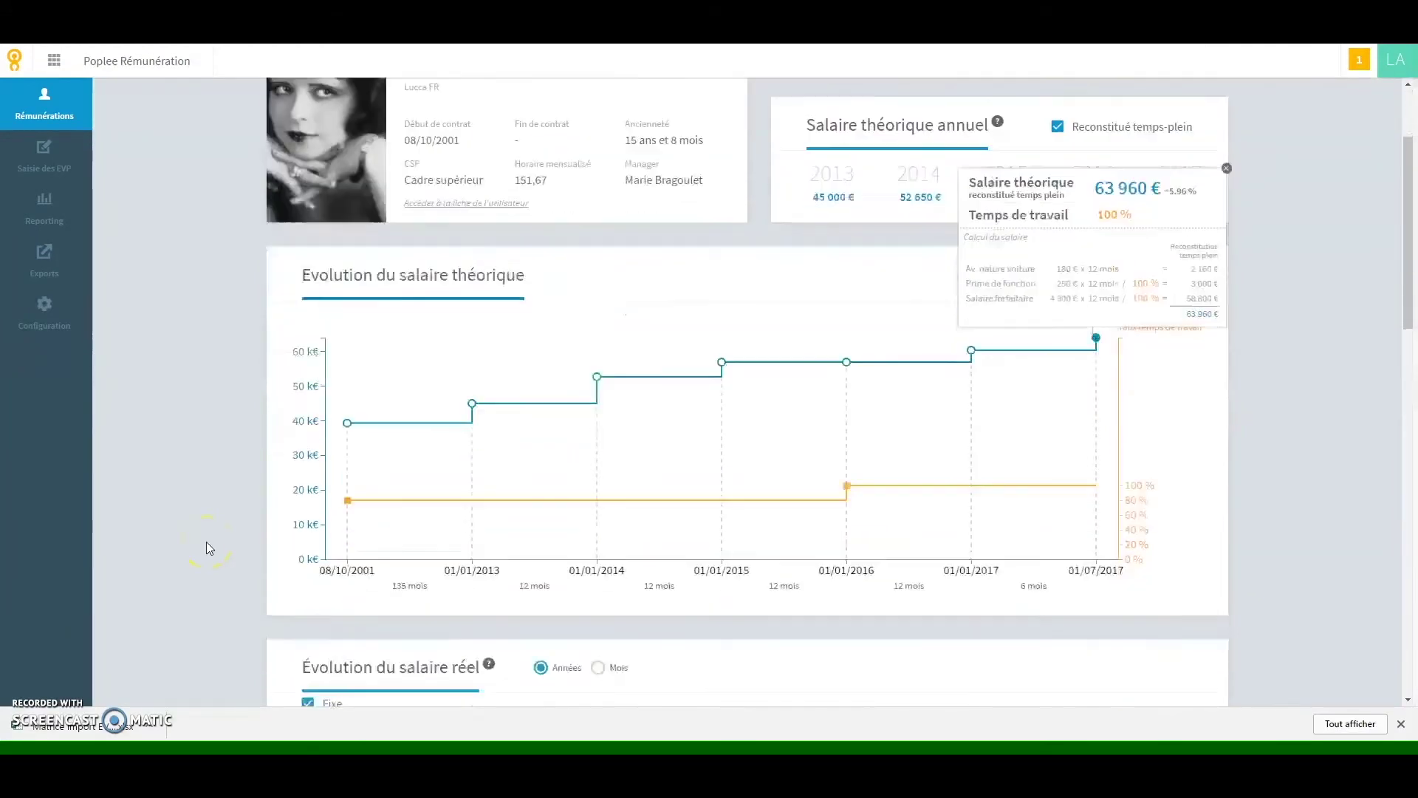
pyautogui.scroll(-8, 211, 551)
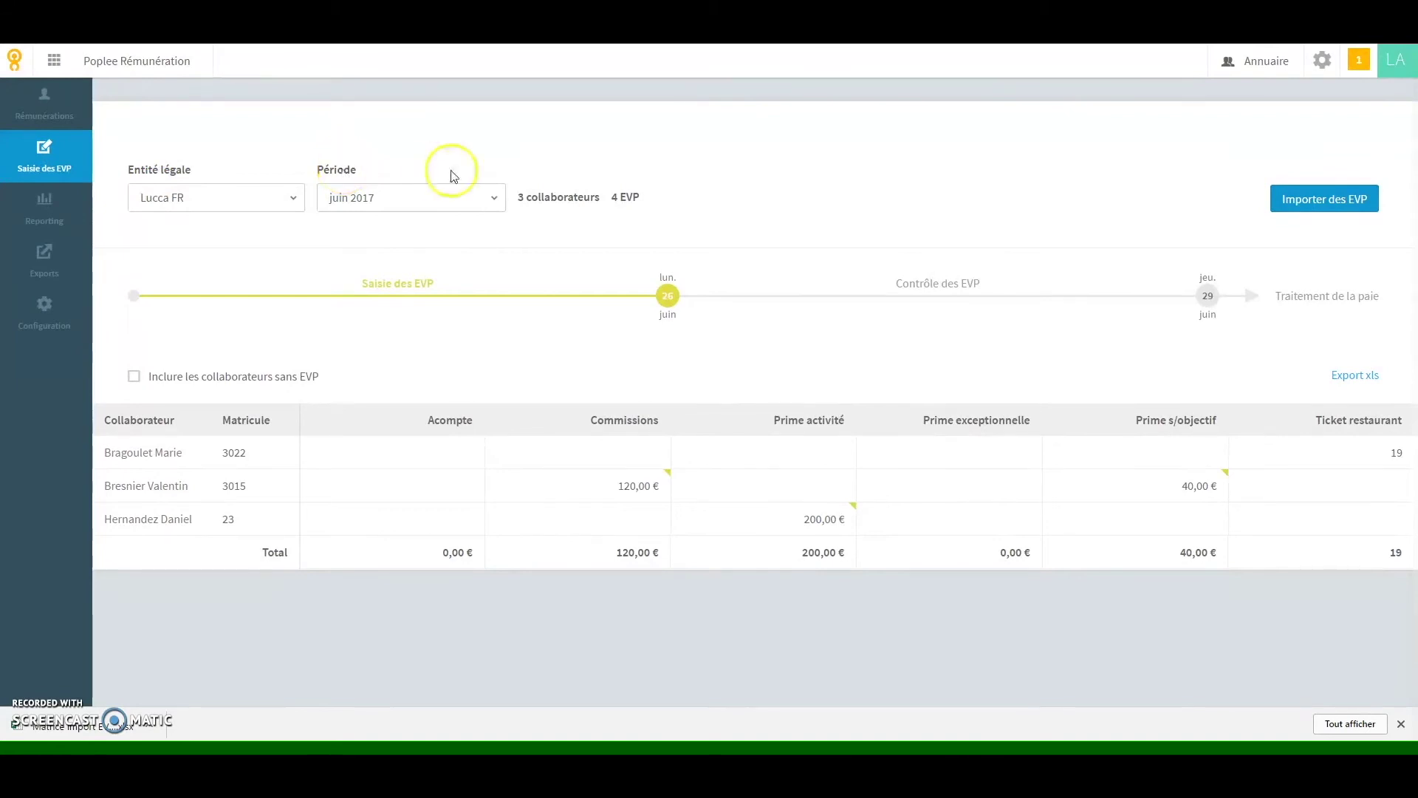
# Step: From the June 2017 EVP entry page for Lucca FR, start an EVP import and download the import matrix
pyautogui.click(1298, 198)
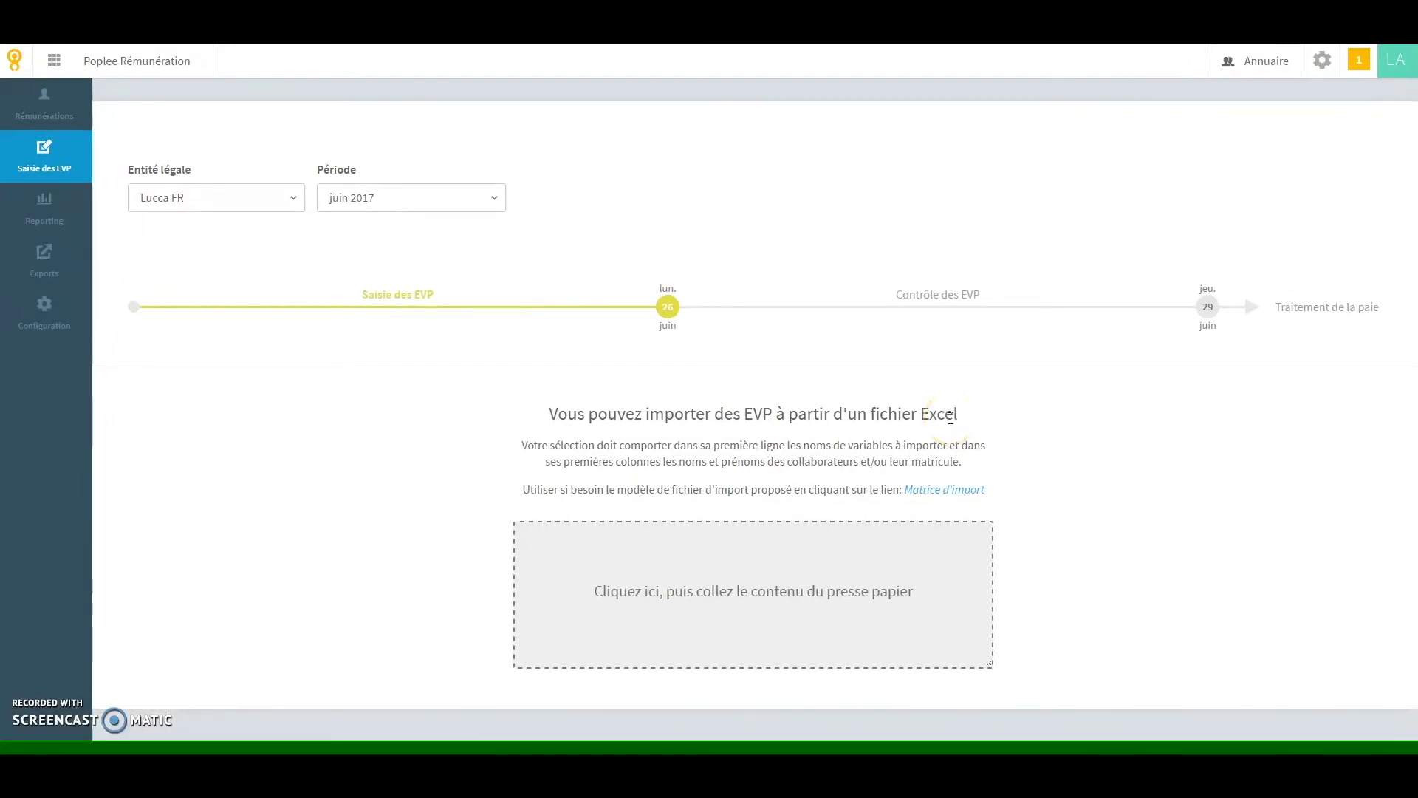
pyautogui.click(945, 491)
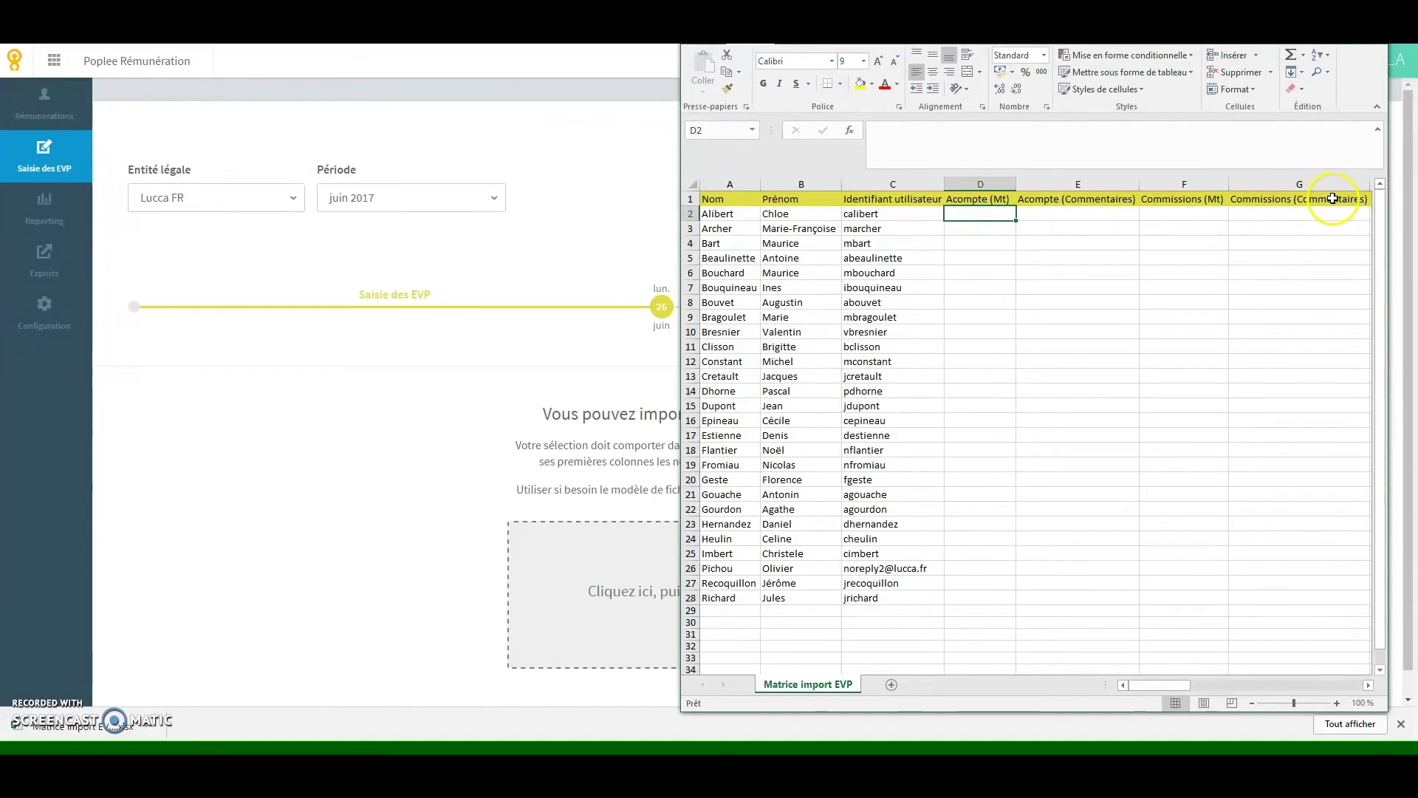
# Step: In Excel, enter Acompte 300 (virt le 14/06/2017) row 2, 400 (virt le 20/06/2017) row 4; Commissions rows 3–5: 410 Ventes Belgique, 640 Affaire Castafiore, 200 Affaire Licorne
pyautogui.write('300\tvirt le 14/06/2017 \t\t410\tVentes Belgique 400\tvirt le 20/06/2017\t640\tAffaire Castafiore \t\t200\tAffaire Licorne')
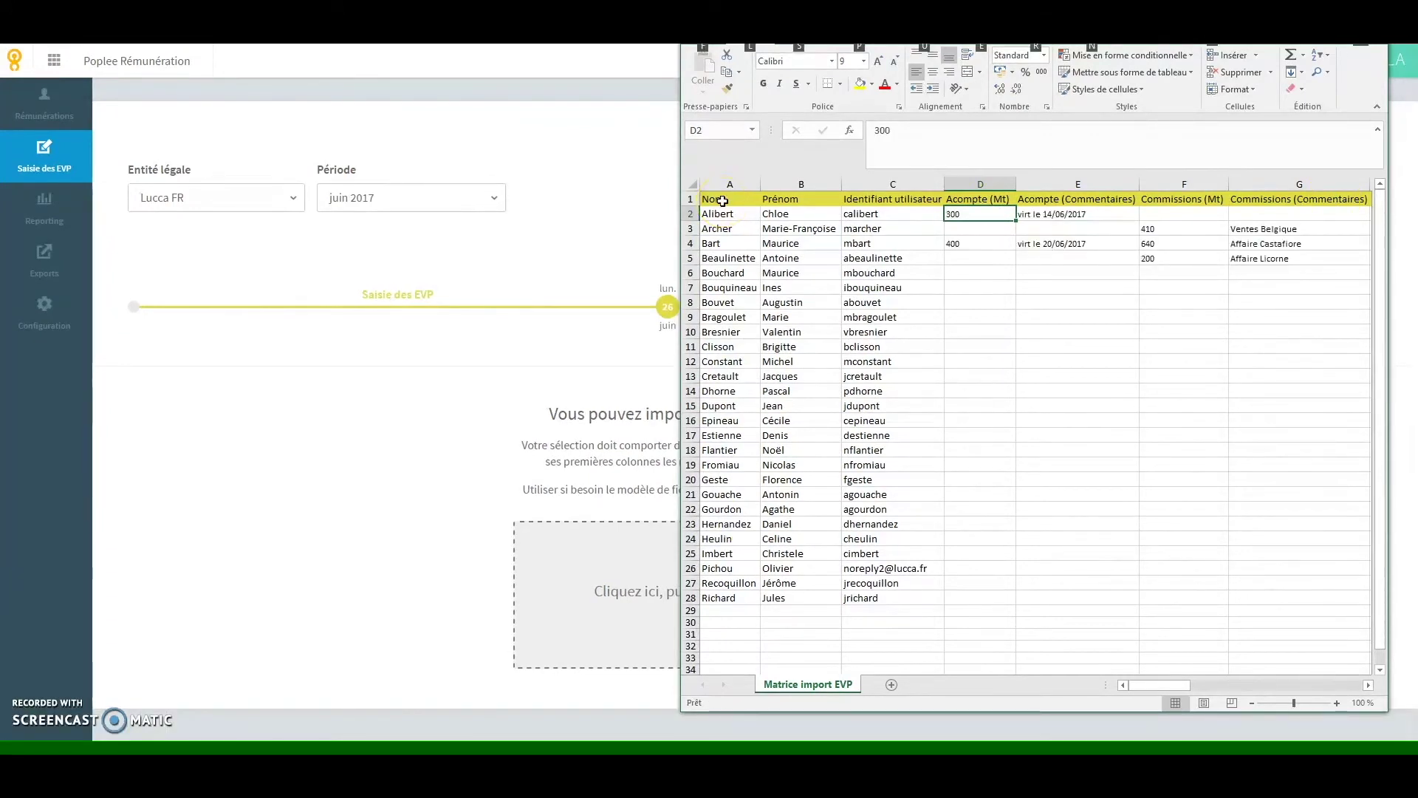
# Step: Copy the filled range A1:G5 with its headers from Excel and import it into the June 2017 EVP entries
pyautogui.moveTo(723, 200); pyautogui.dragTo(1322, 257)
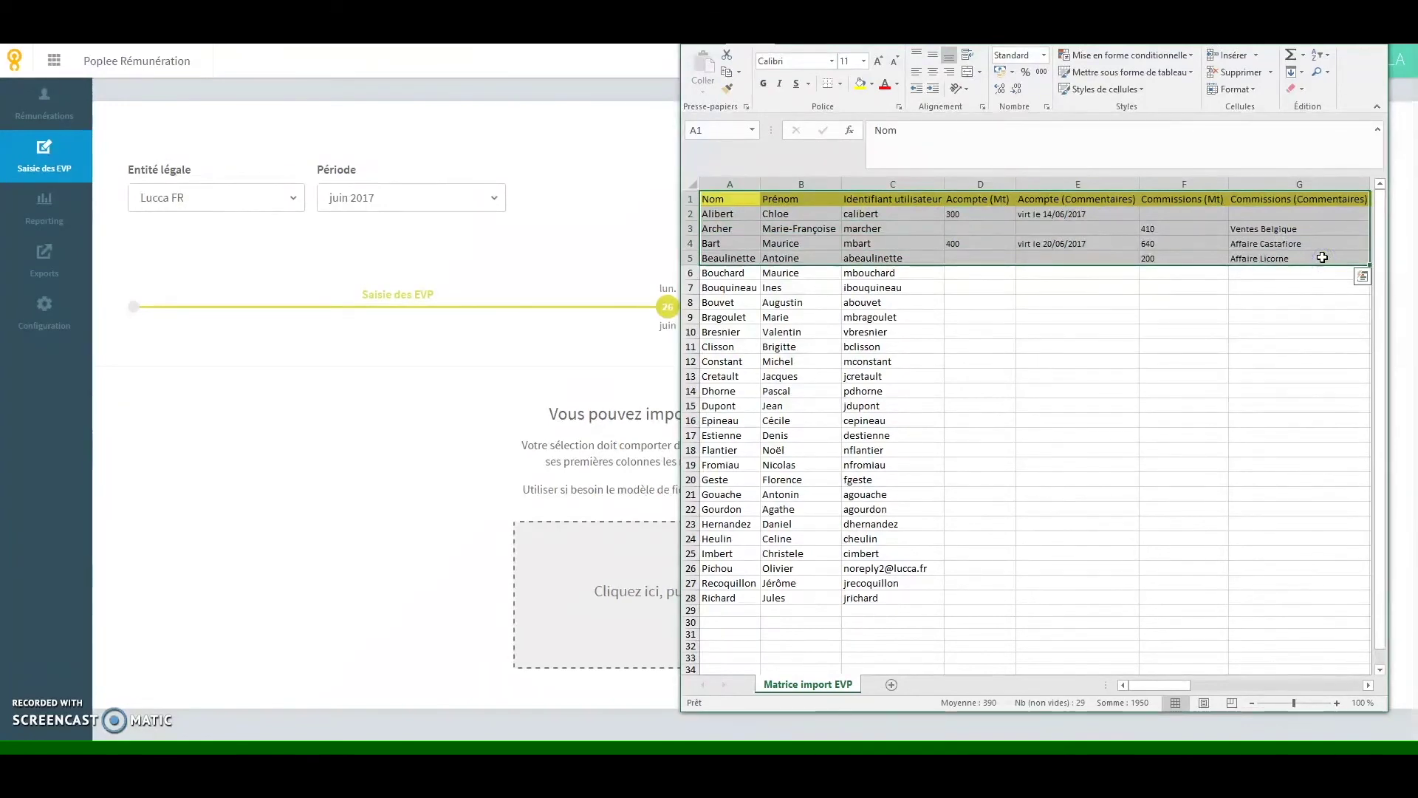
pyautogui.rightClick(1322, 257)
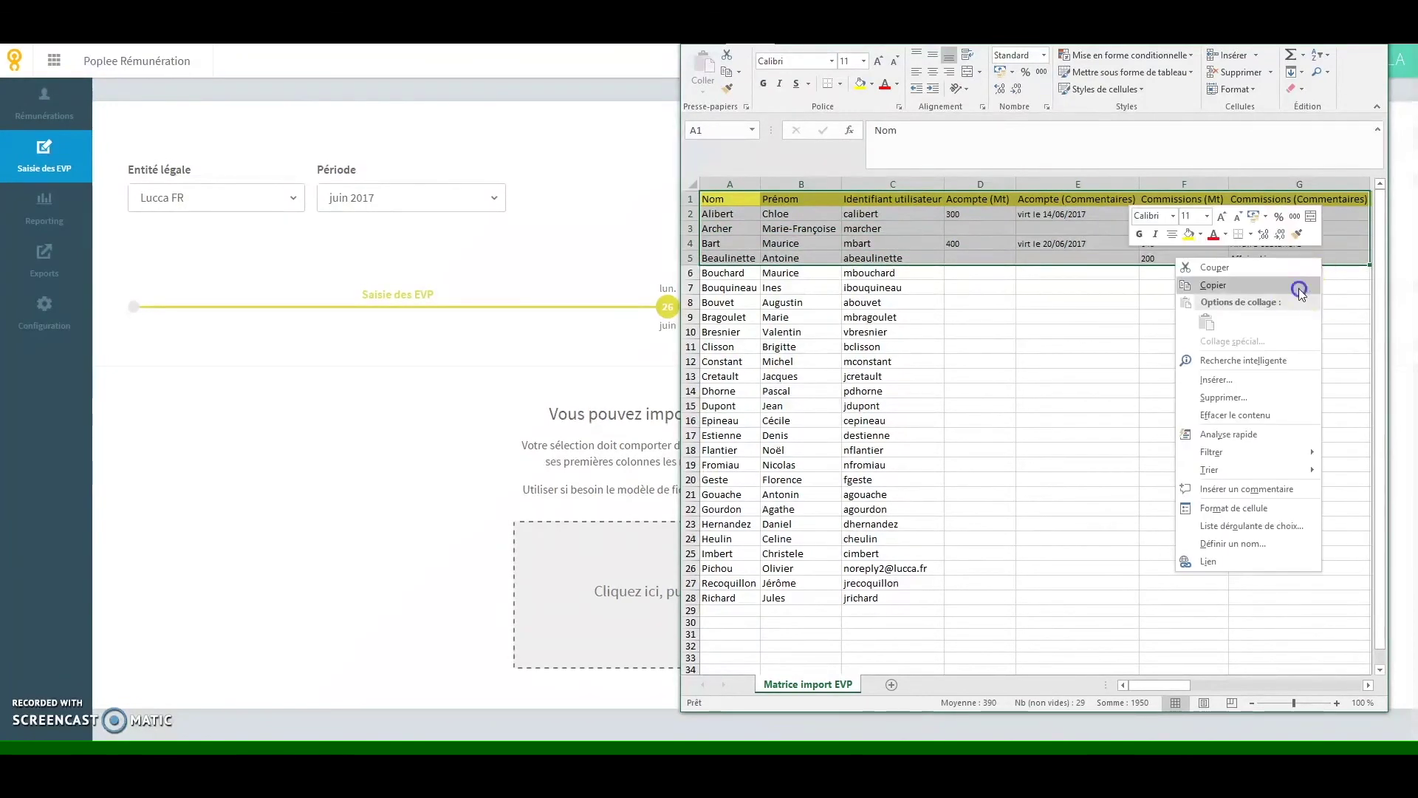
pyautogui.click(1301, 288)
pyautogui.click(625, 555)
pyautogui.rightClick(625, 554)
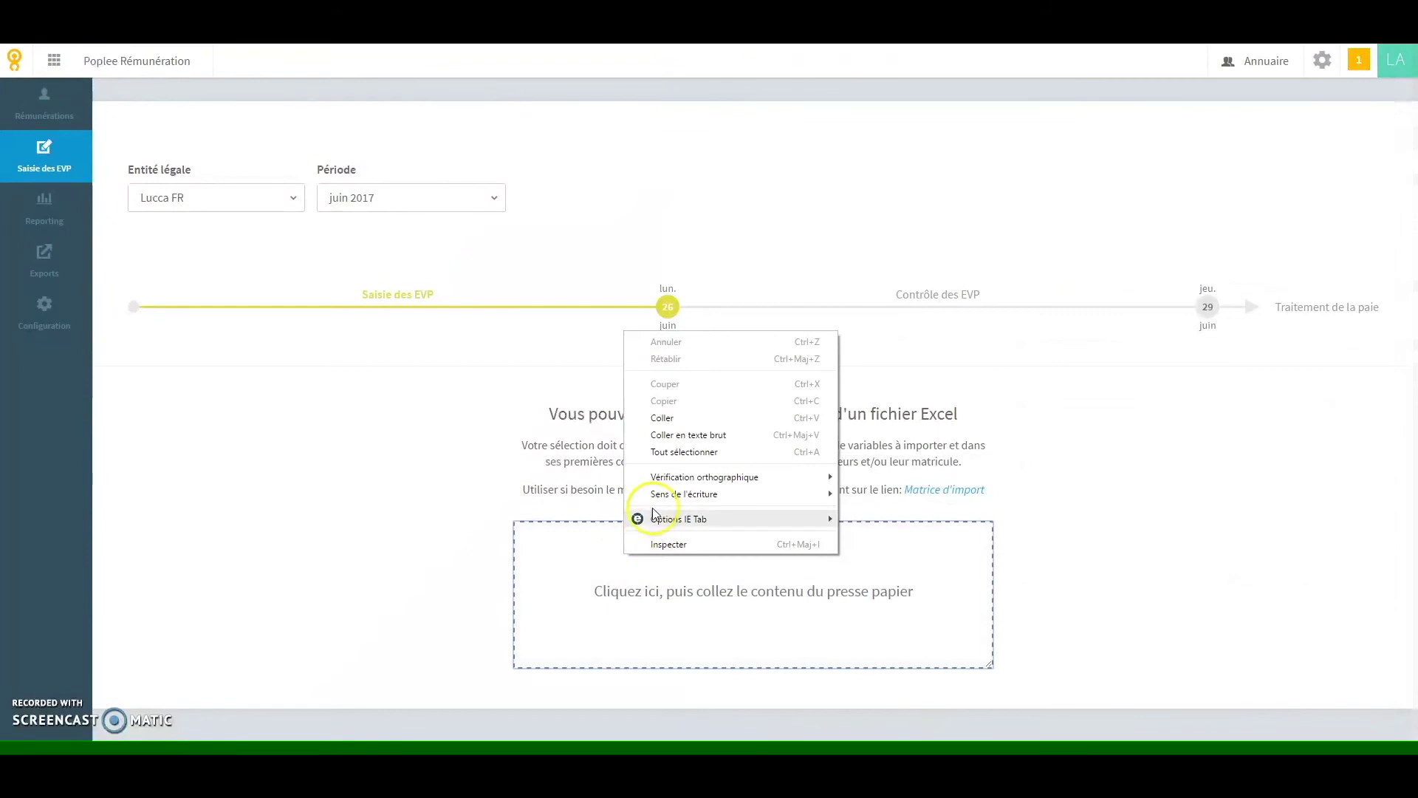
pyautogui.click(702, 415)
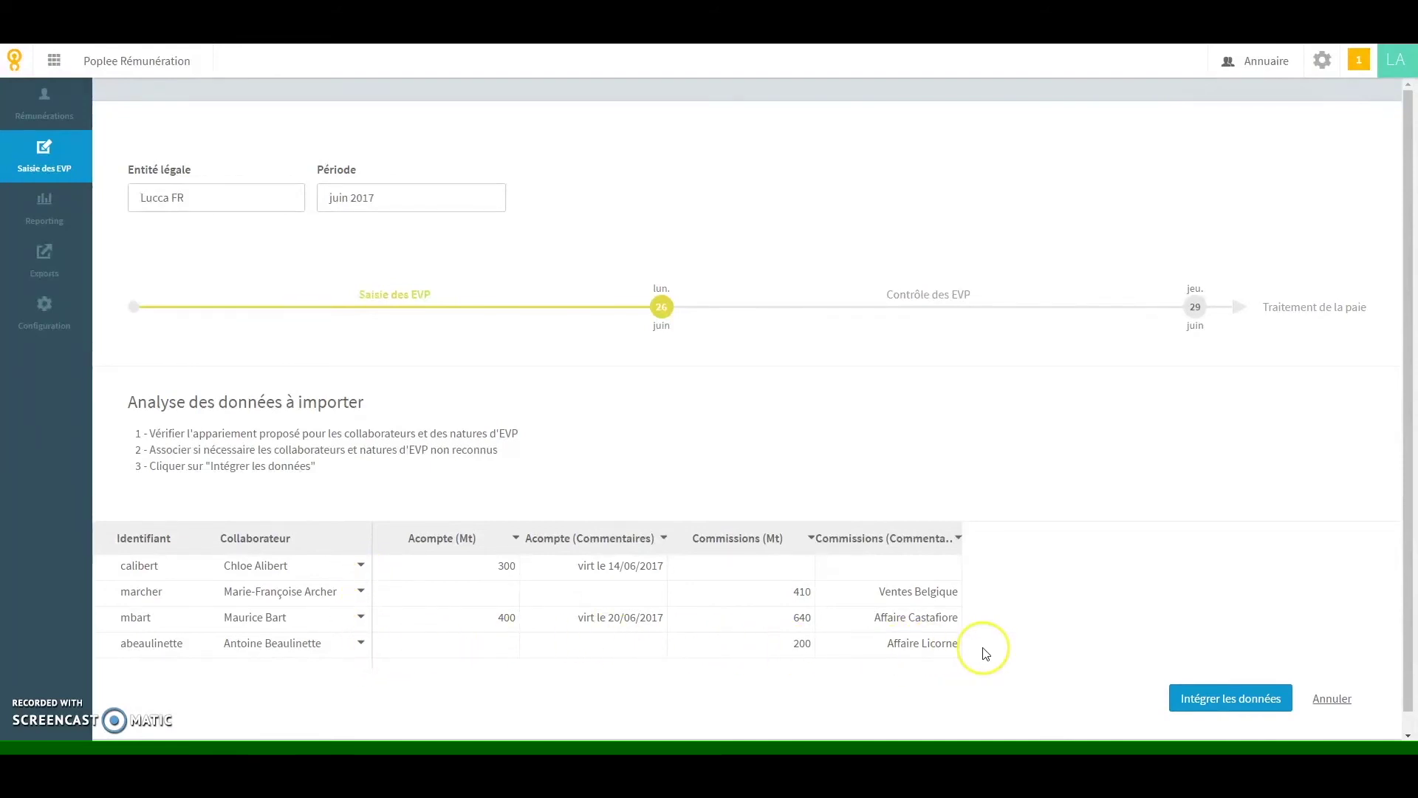
pyautogui.click(1209, 709)
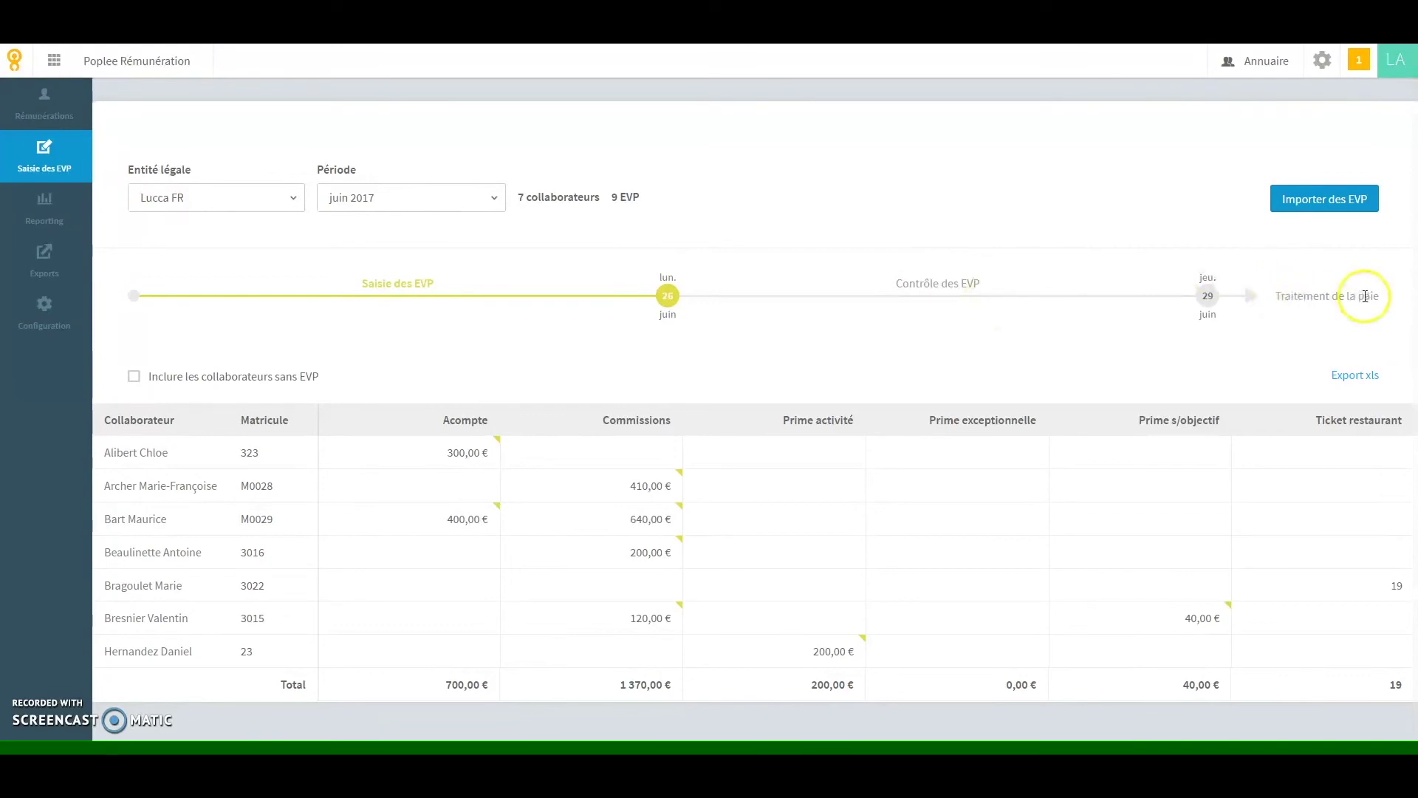
# Step: Access the exports of the Lucca France configuration and generate the June 2017 EVP export files
pyautogui.click(53, 270)
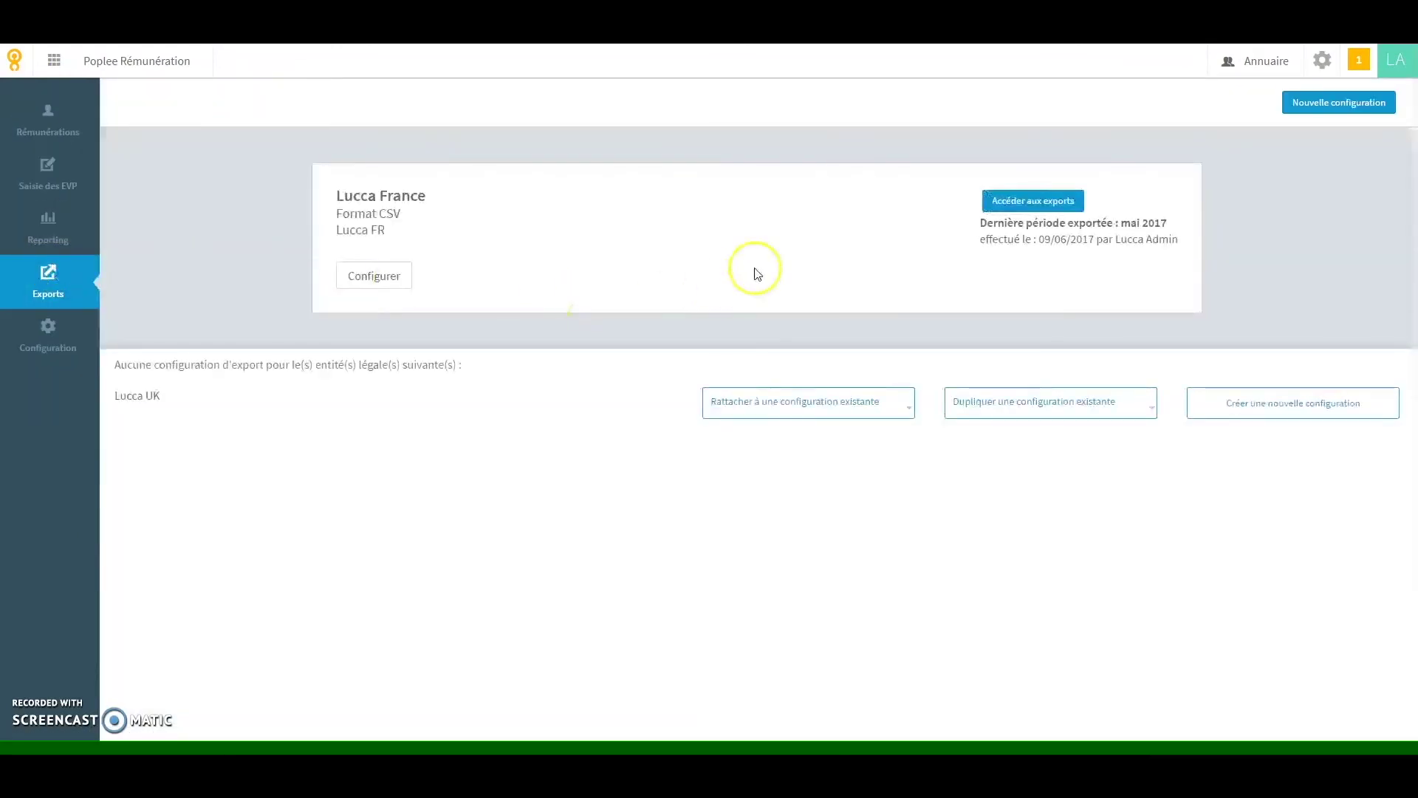
pyautogui.click(993, 200)
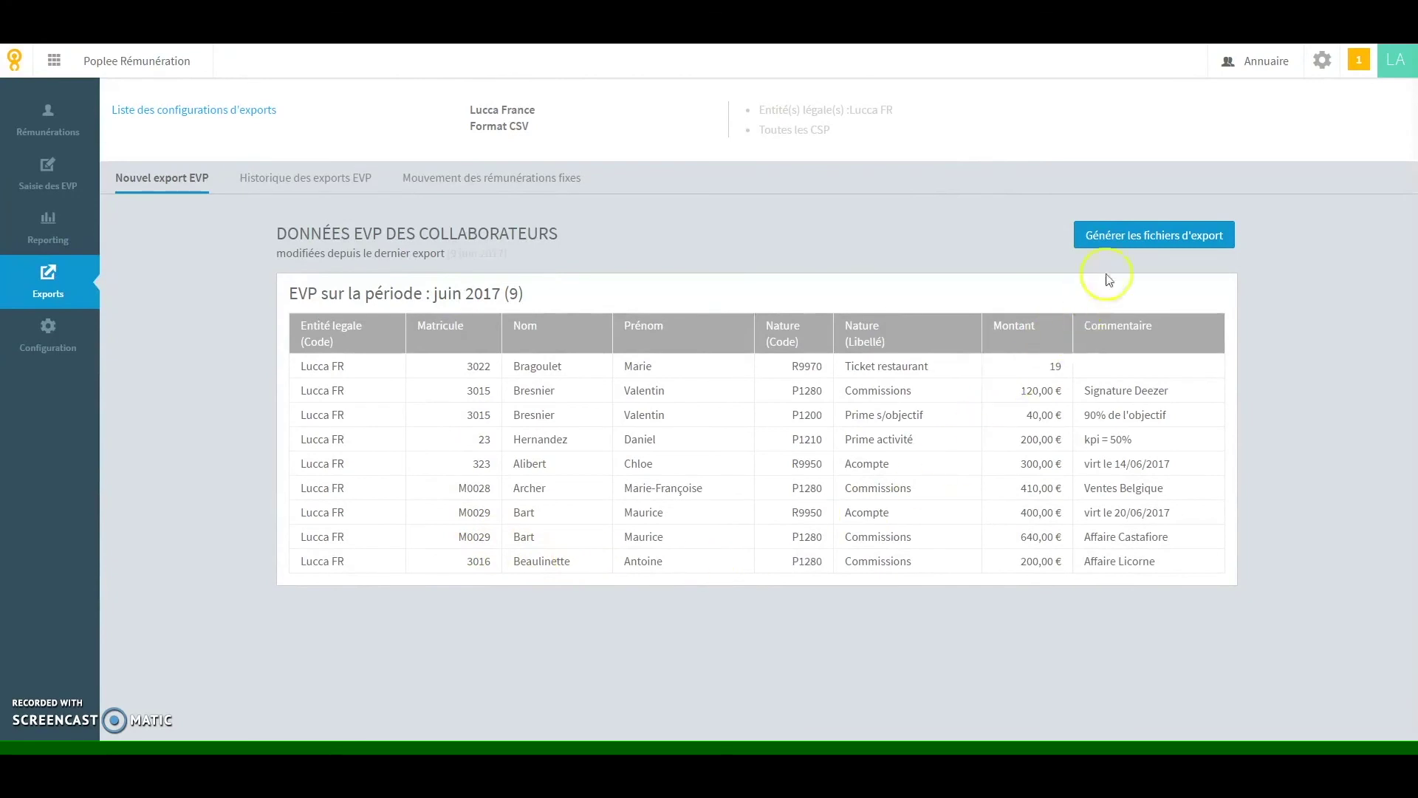
pyautogui.click(1128, 241)
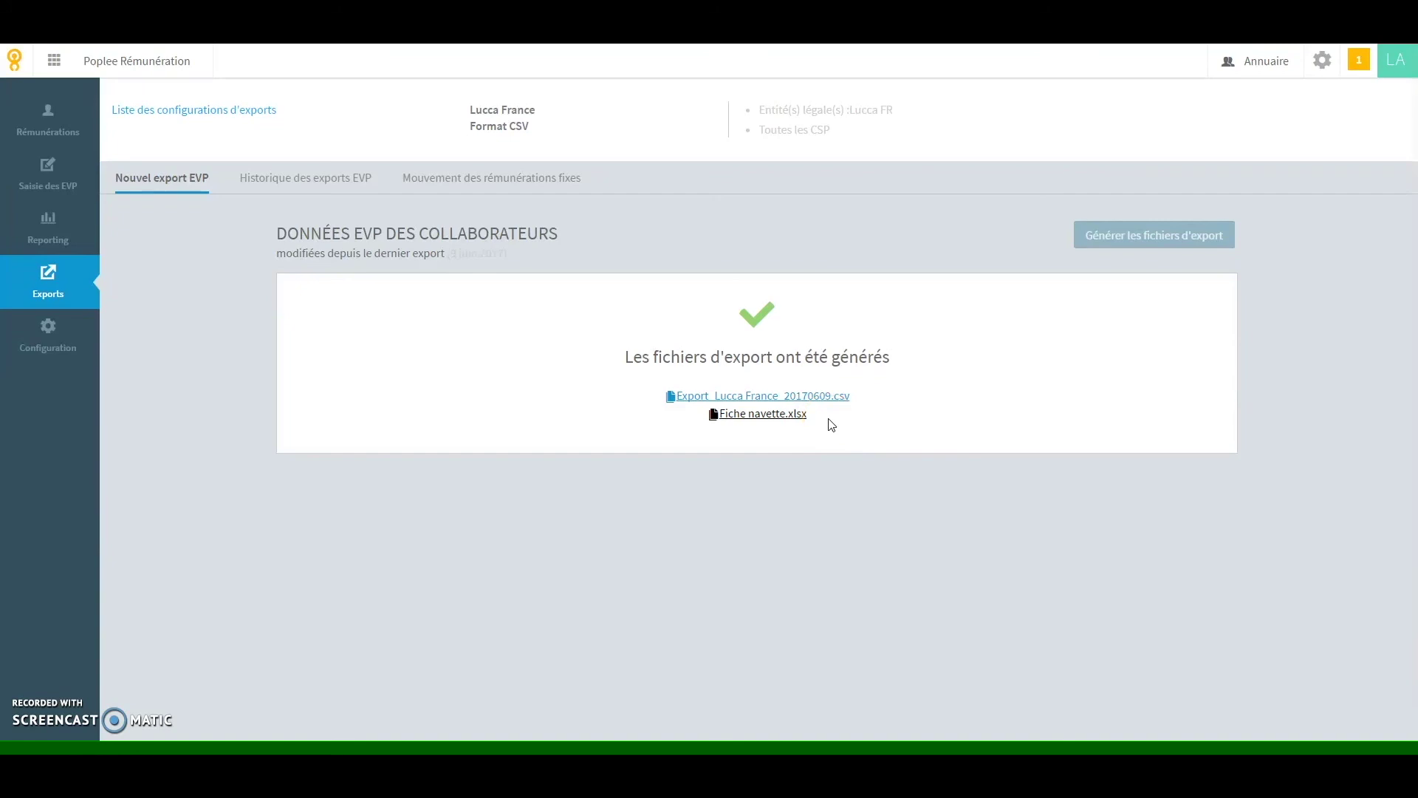
# Step: Open the generated Fiche navette.xlsx in Excel, review its June 2017 EVP entries and minimise the workbook
pyautogui.click(761, 415)
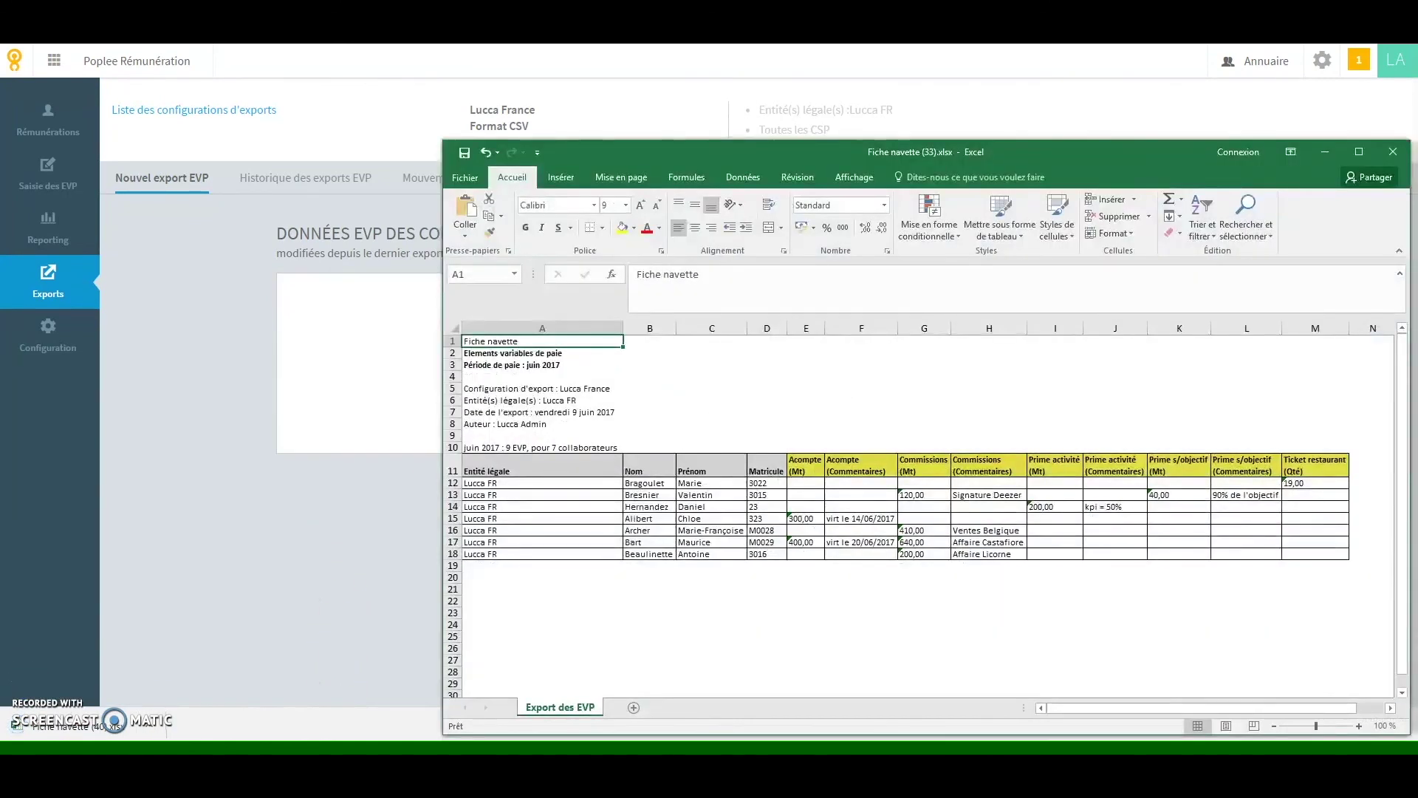
pyautogui.click(1321, 152)
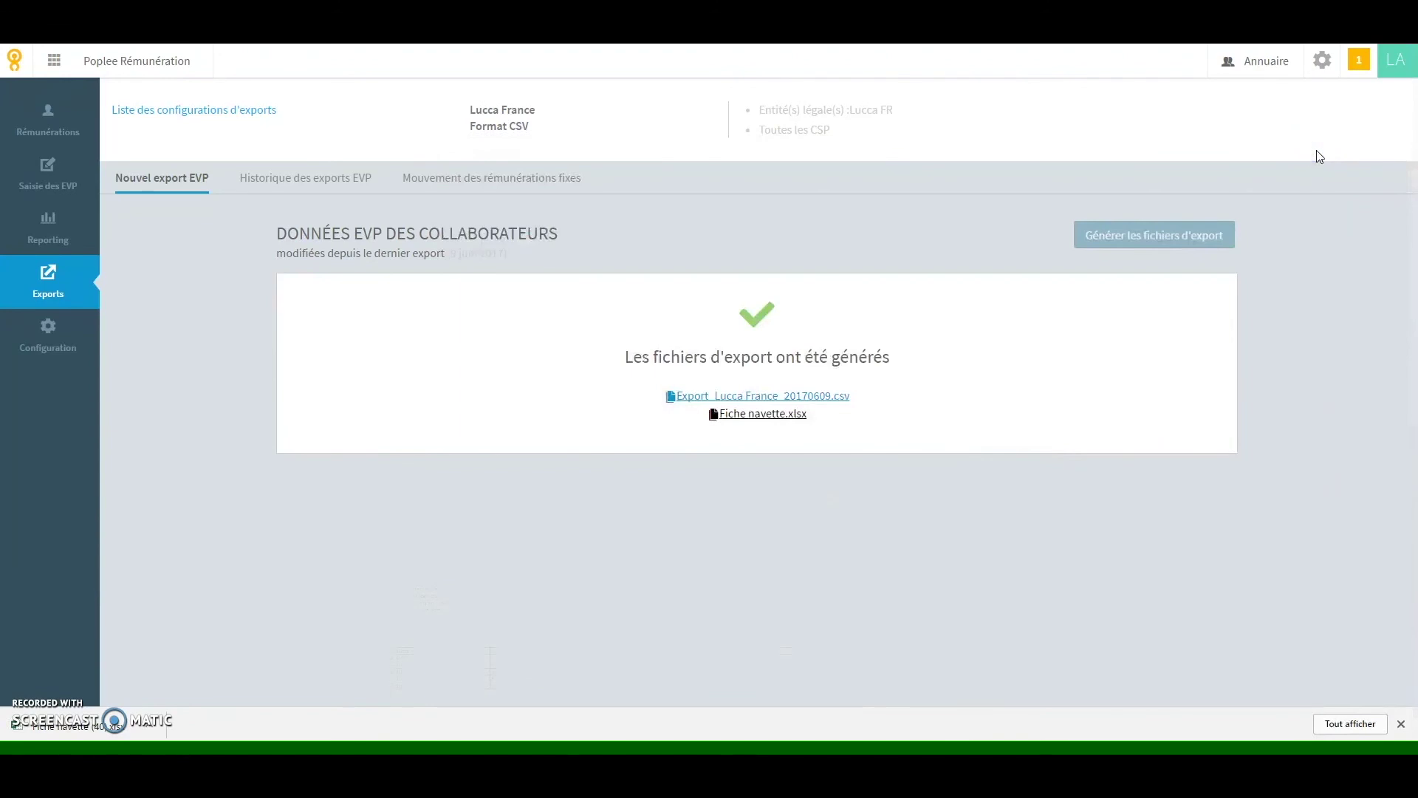
pyautogui.click(628, 209)
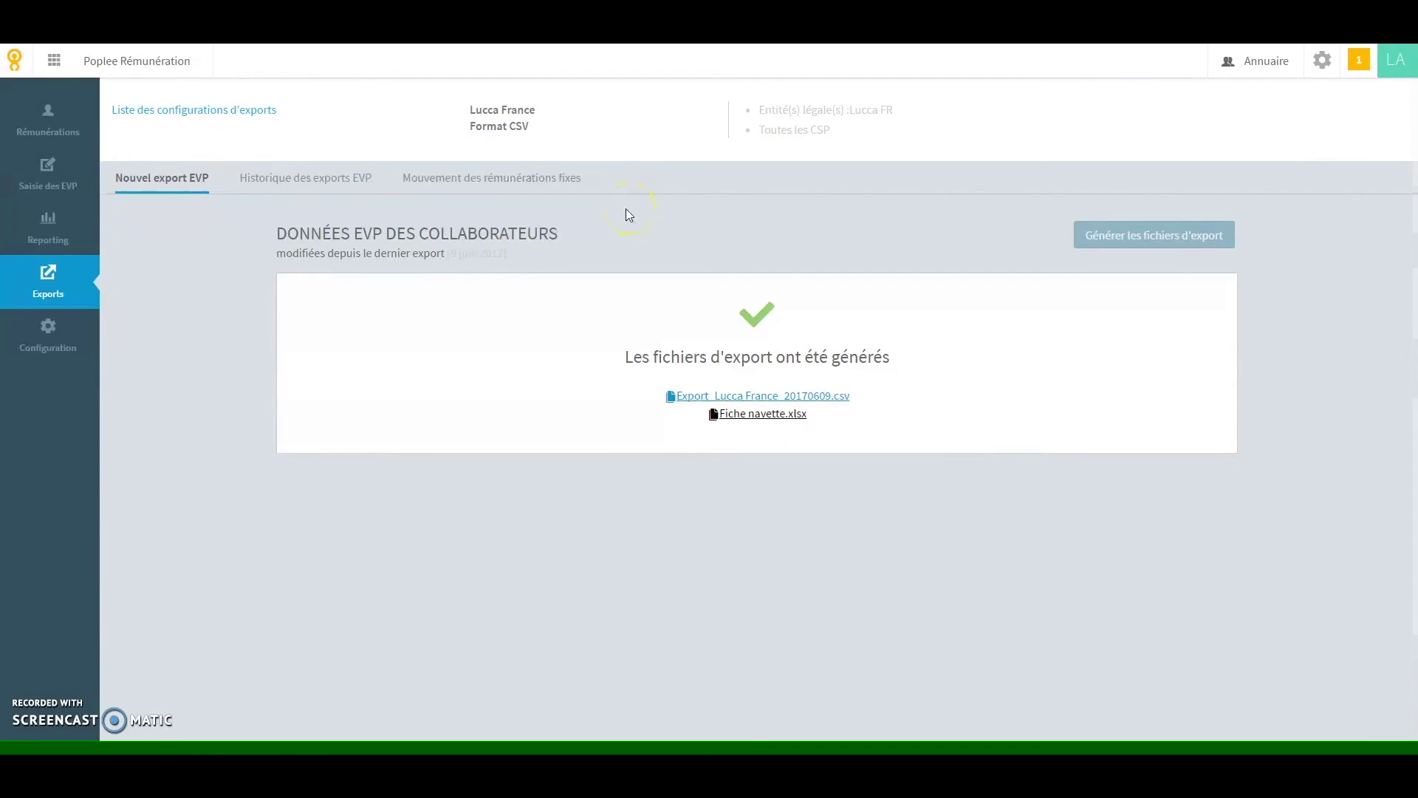
# Step: Review the June 2017 fixed remuneration movements (Mouvement des rémunérations fixes) for the Lucca France configuration
pyautogui.click(533, 190)
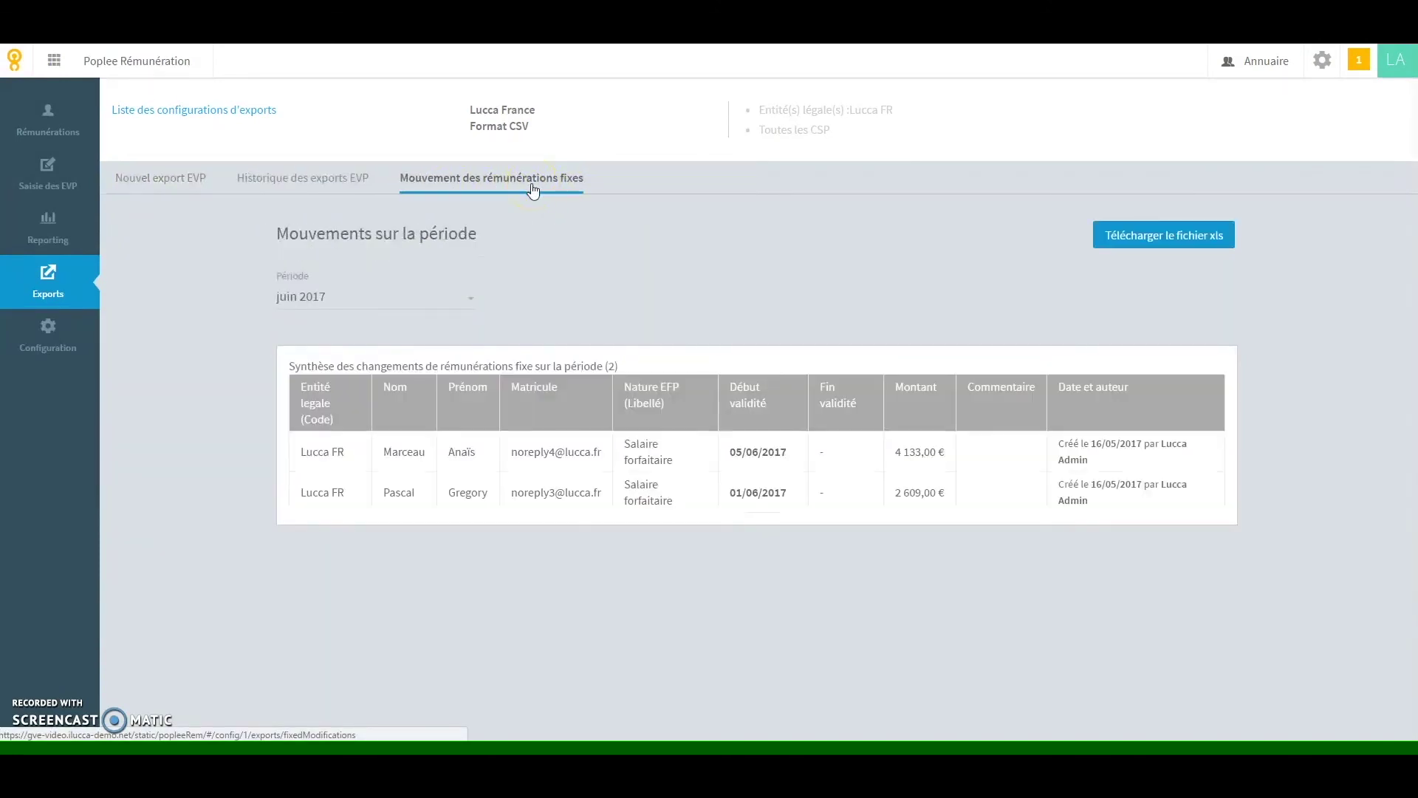
pyautogui.click(1049, 235)
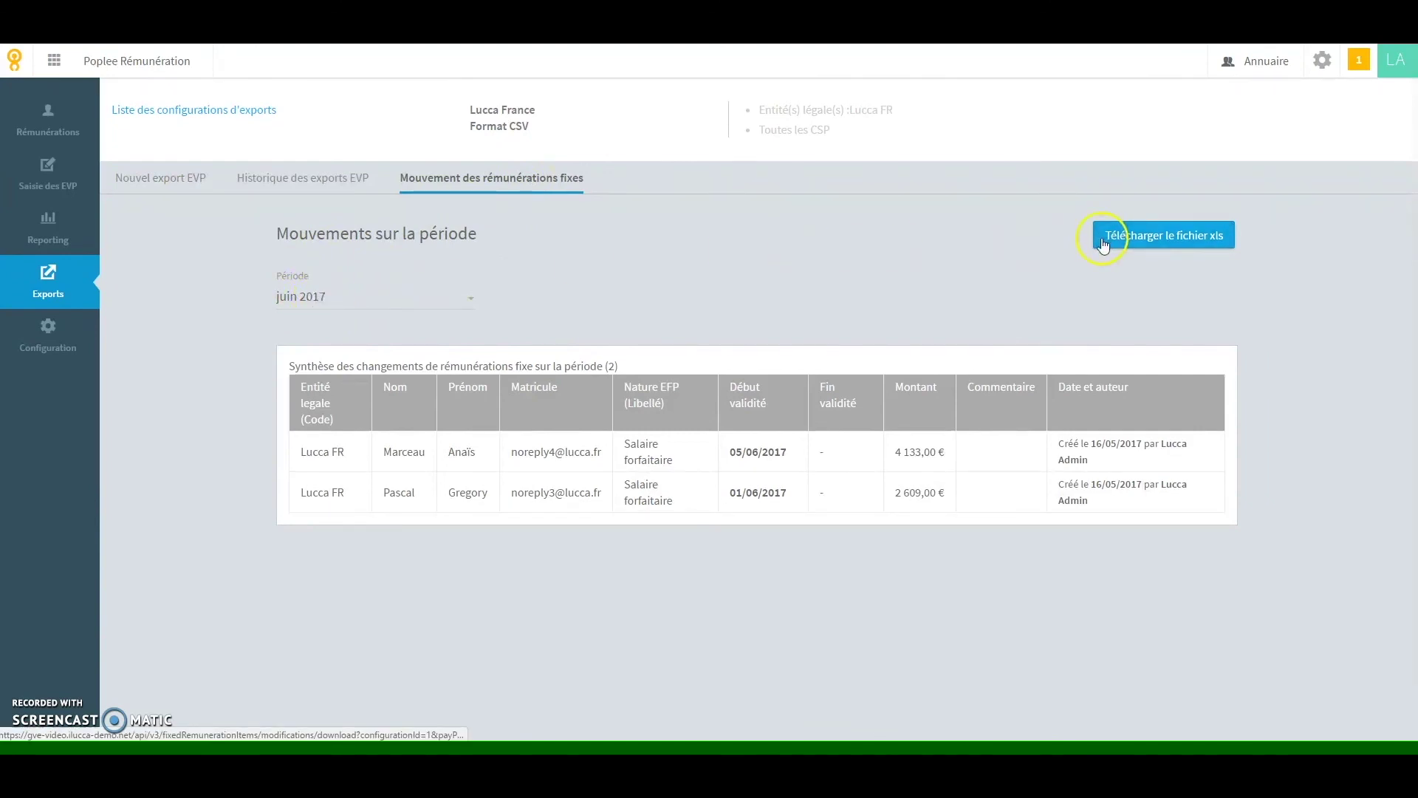
# Step: In Reporting, review the annual theoretical salaries, viewing the FTE rate, seniority and age details for the Responsable Support Client's yearly amounts through 2017
pyautogui.click(56, 232)
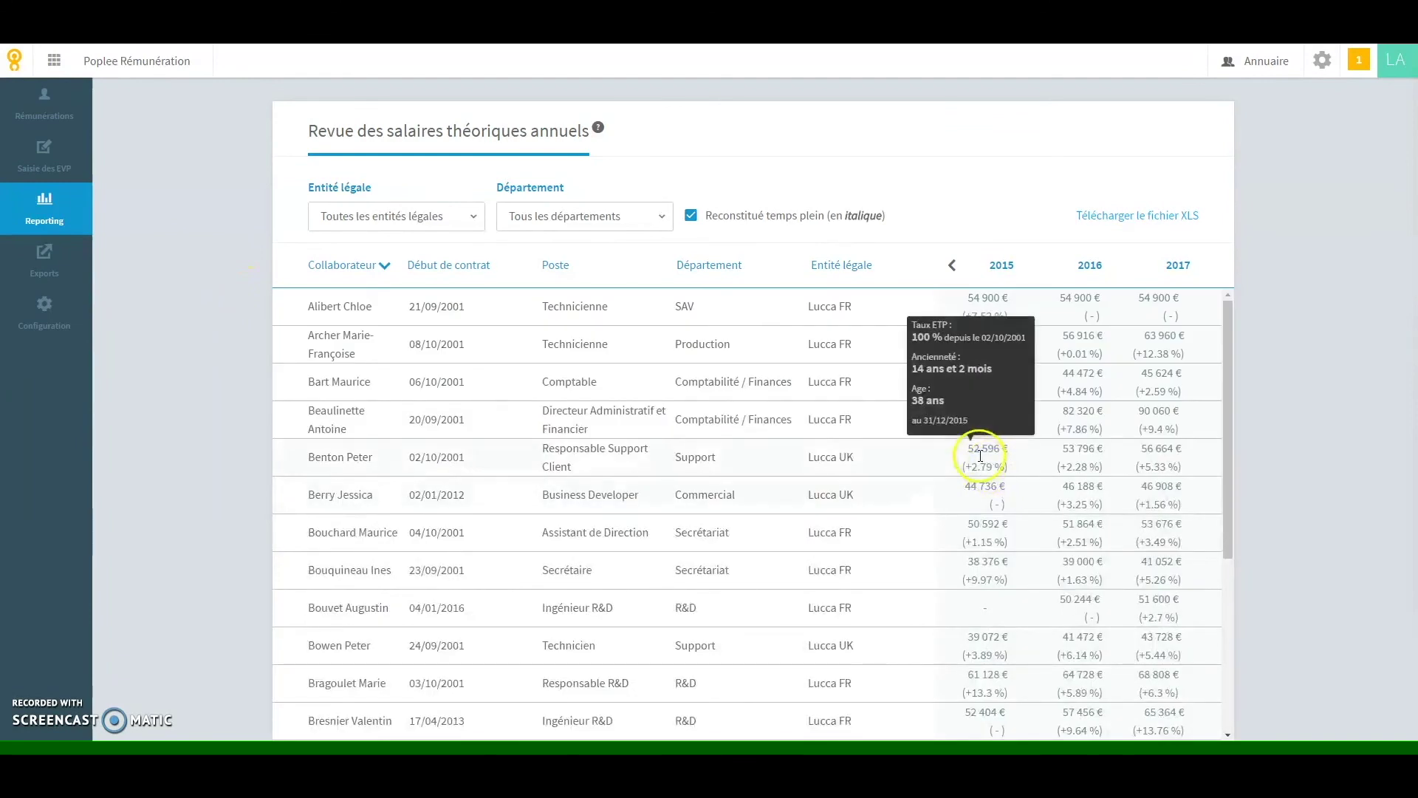
pyautogui.moveTo(1065, 463)
pyautogui.moveTo(1158, 463)
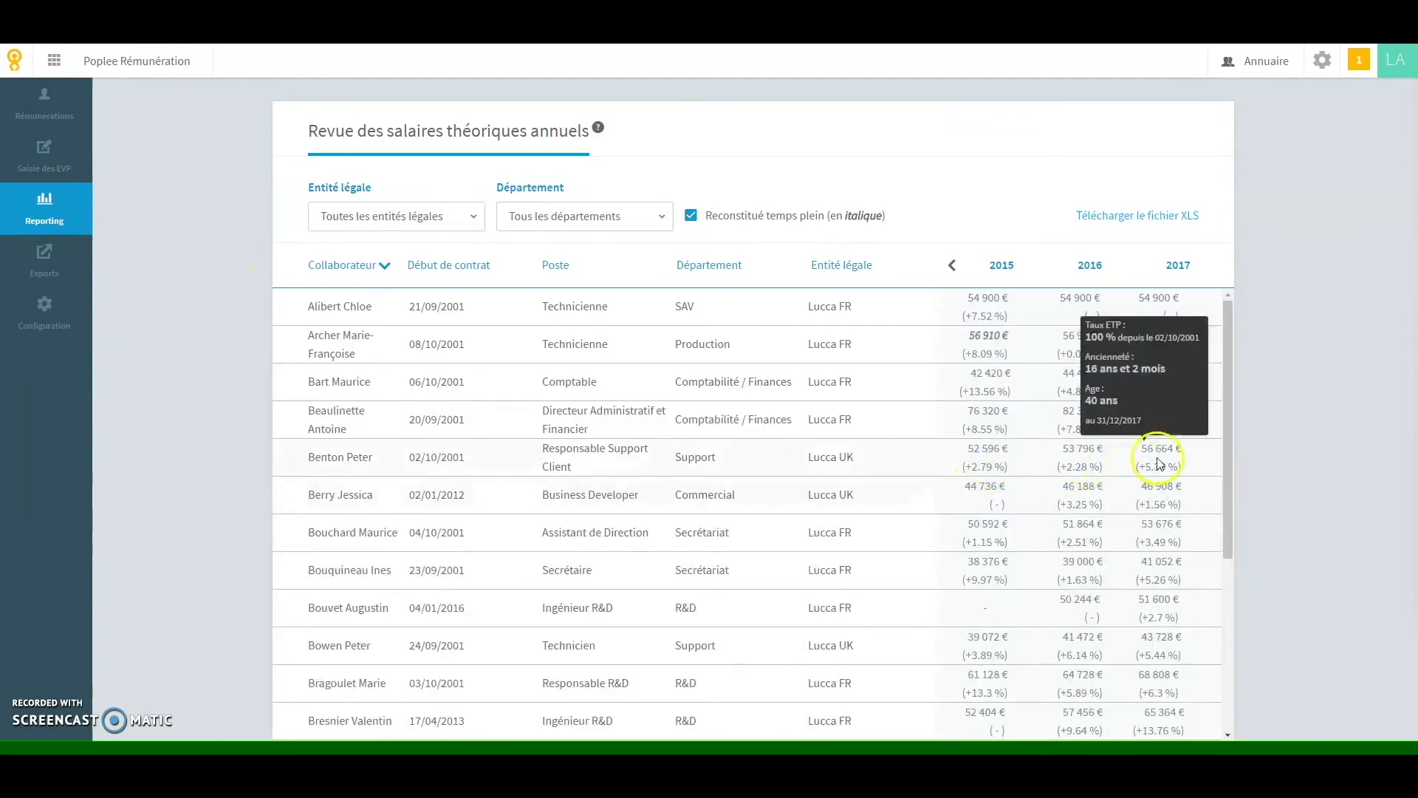